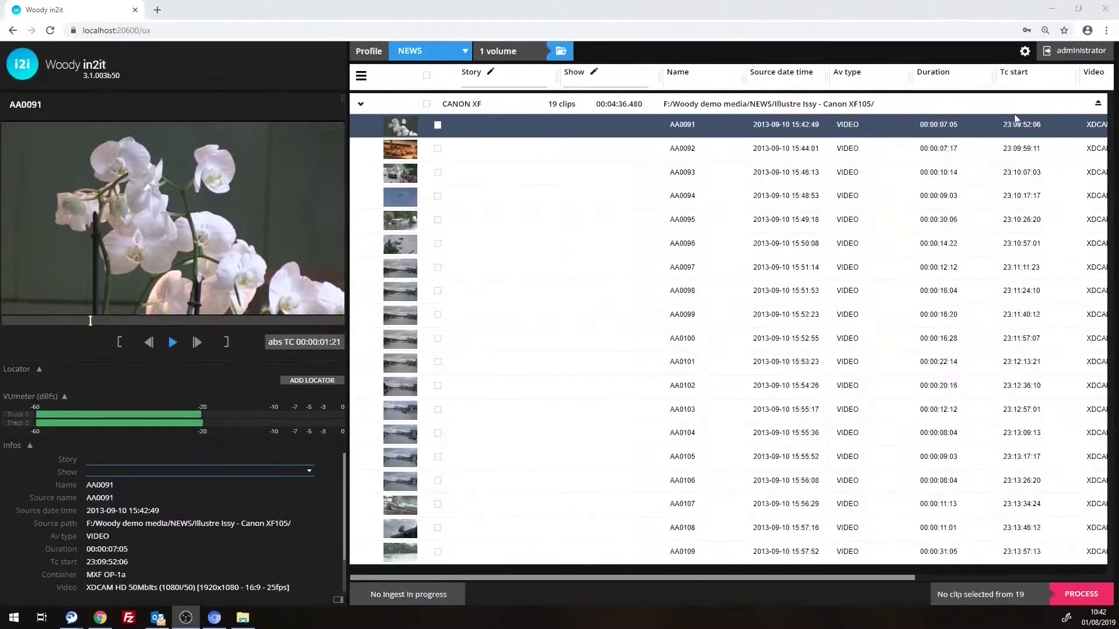
Open the NEWS profile in the administration profiles and review its available target modes.
{"action": "left_click", "coordinate": [1025, 51]}
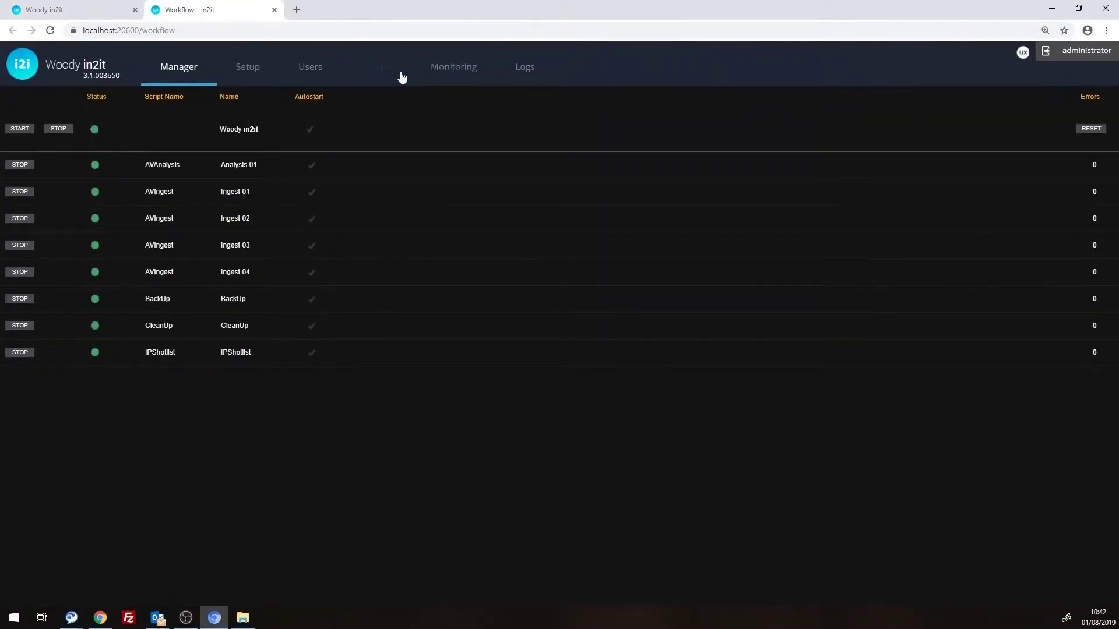
{"action": "left_click", "coordinate": [380, 73]}
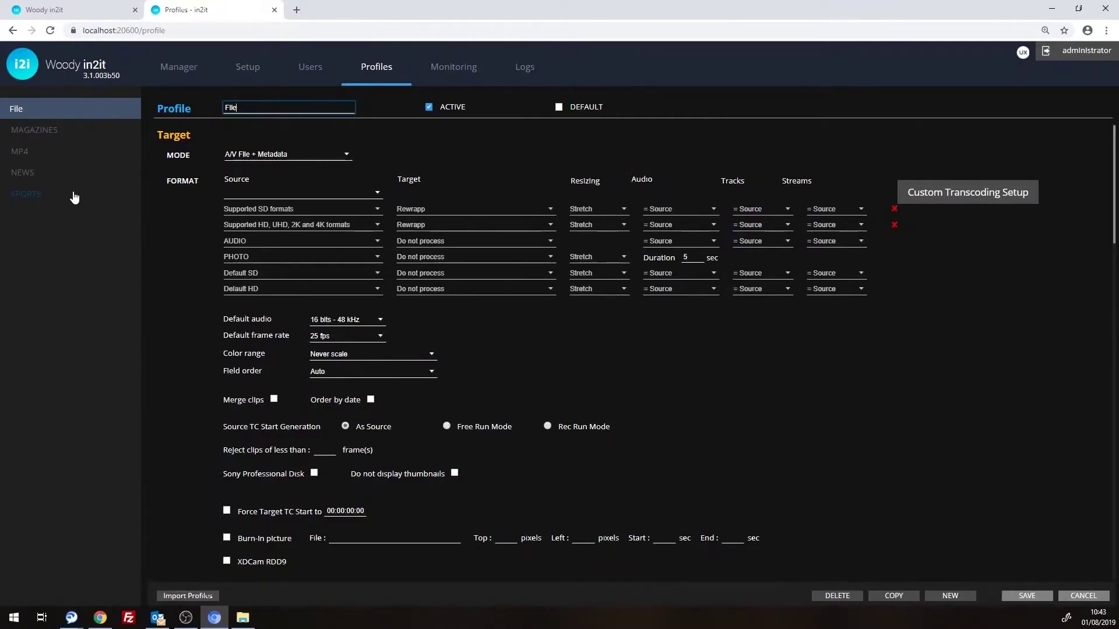
{"action": "left_click", "coordinate": [40, 178]}
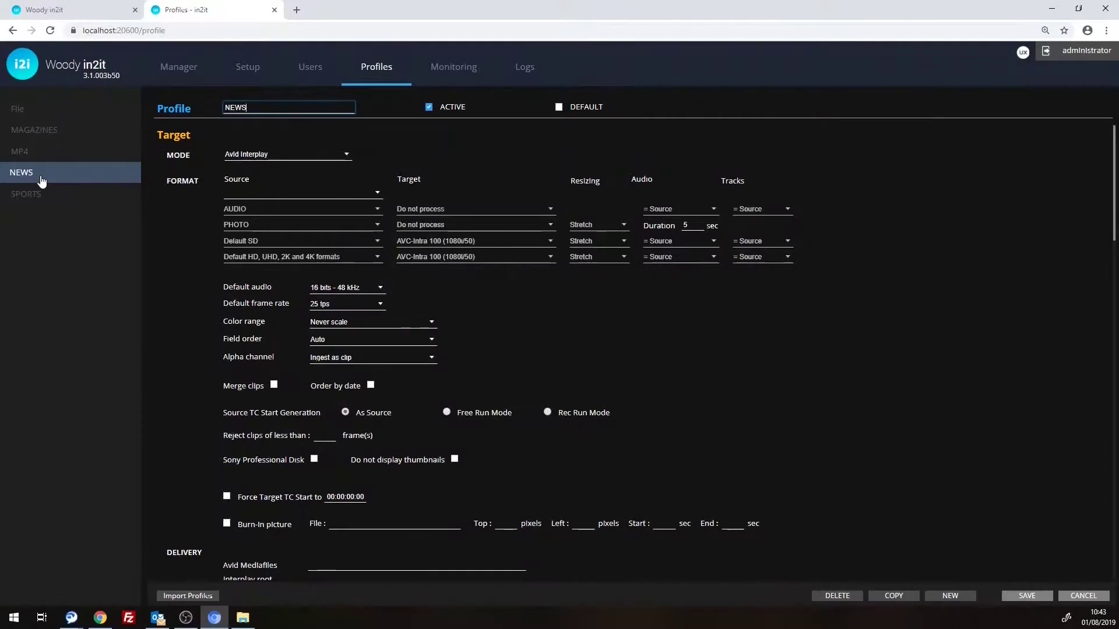
{"action": "left_click", "coordinate": [345, 156]}
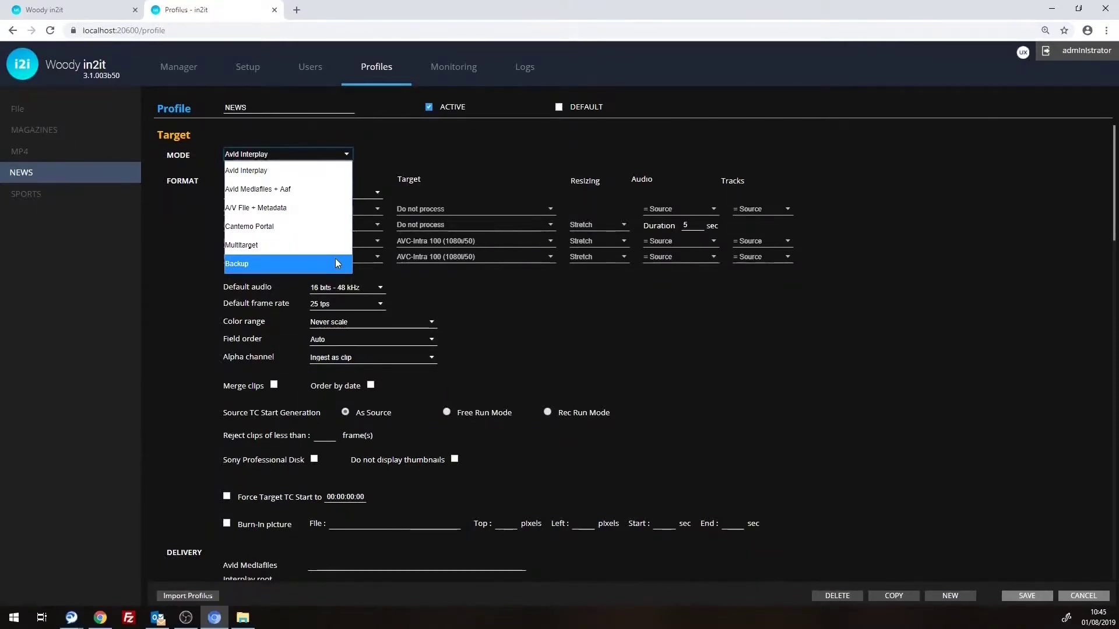
{"action": "left_click", "coordinate": [466, 148]}
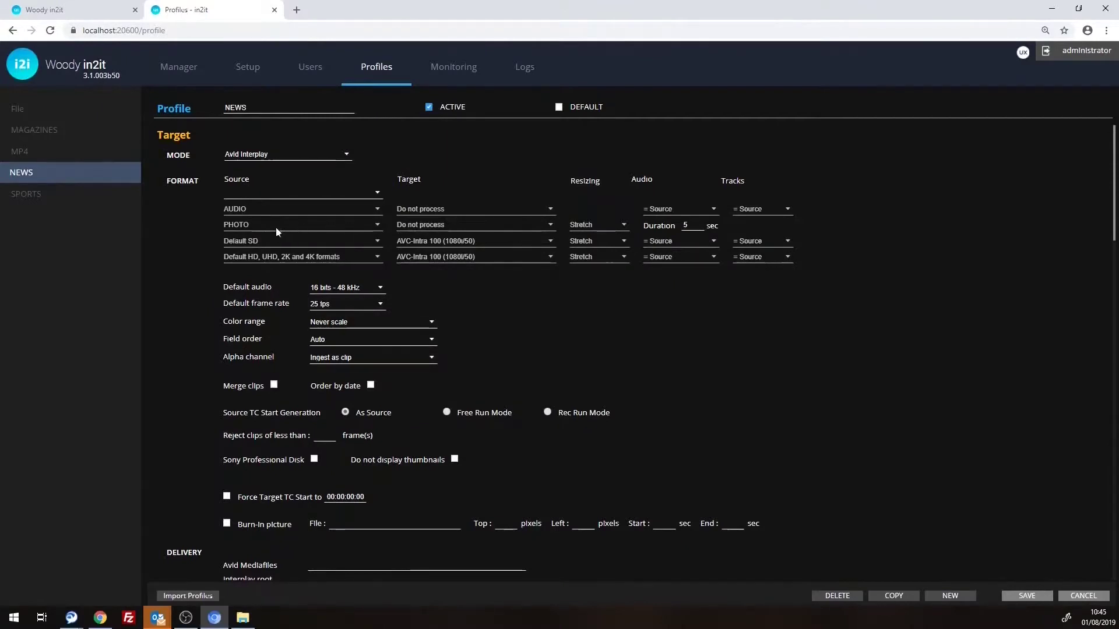
Set the PHOTO source's target format to AVC-Intra 100 (1080i/50) and review the target options for AUDIO.
{"action": "left_click", "coordinate": [545, 226]}
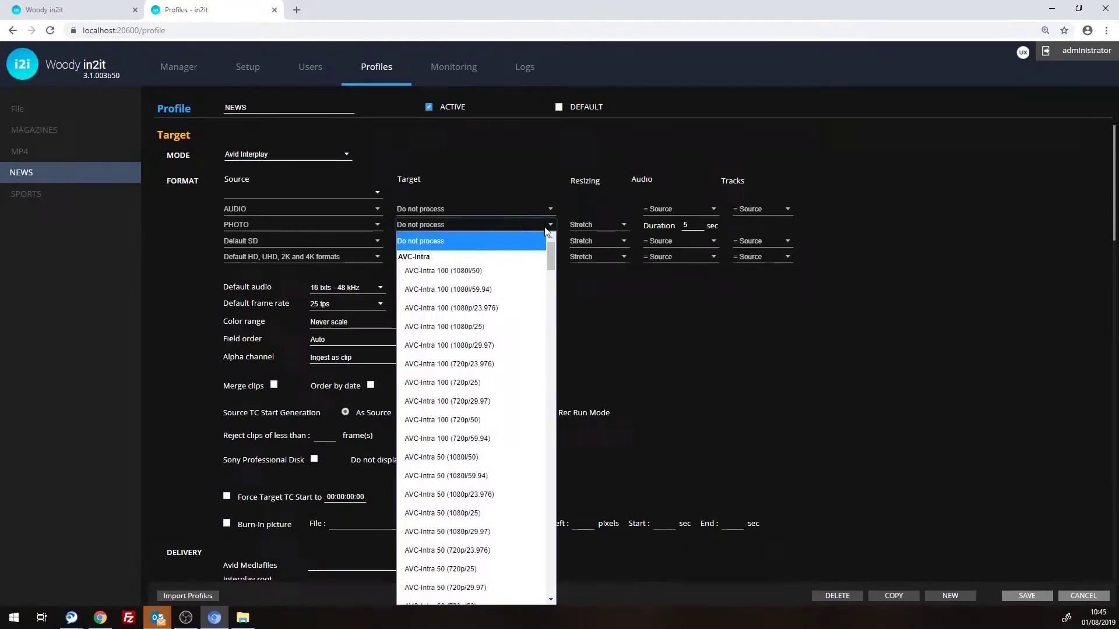
{"action": "left_click", "coordinate": [492, 270]}
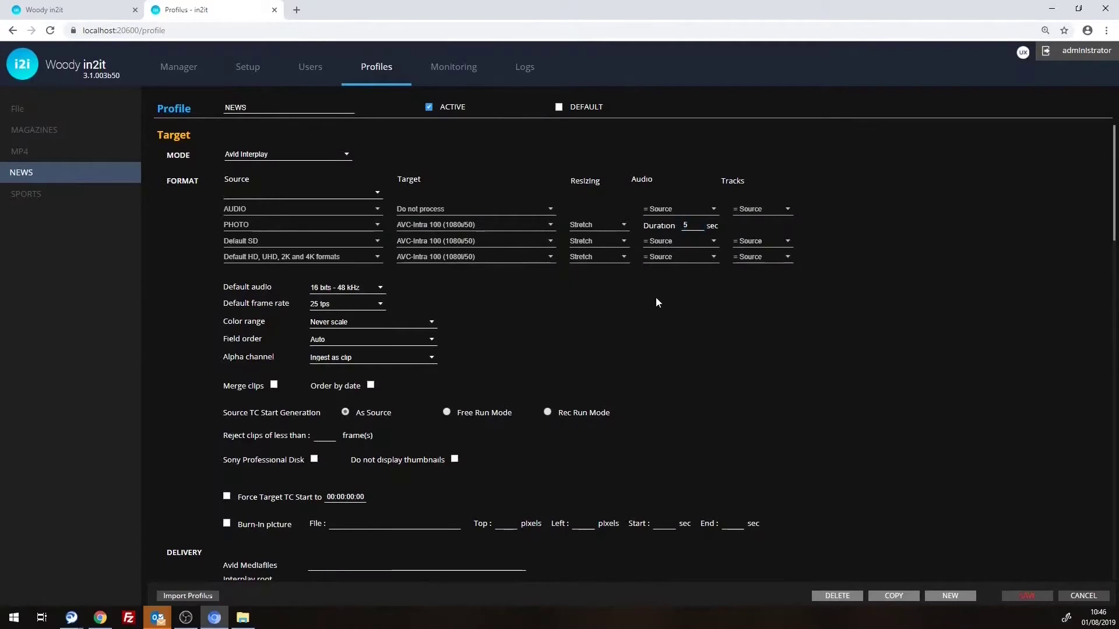
{"action": "left_click", "coordinate": [456, 208]}
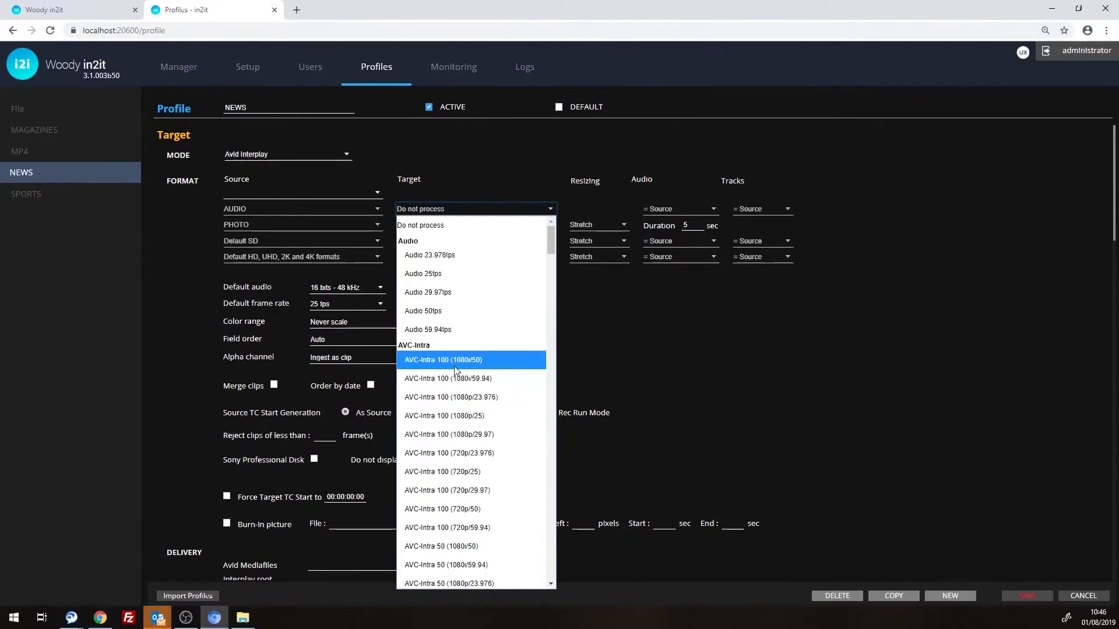
{"action": "left_click", "coordinate": [631, 355]}
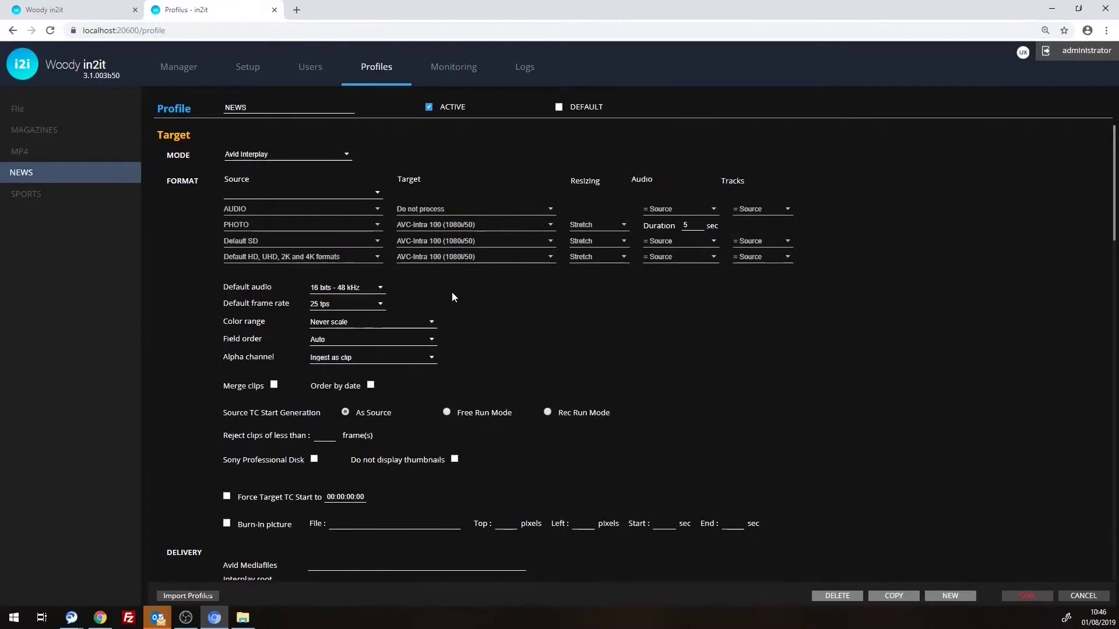
Add AVC-Intra 50 (1080i/50) as a source format and set its target to Rewrapp.
{"action": "left_click", "coordinate": [370, 193]}
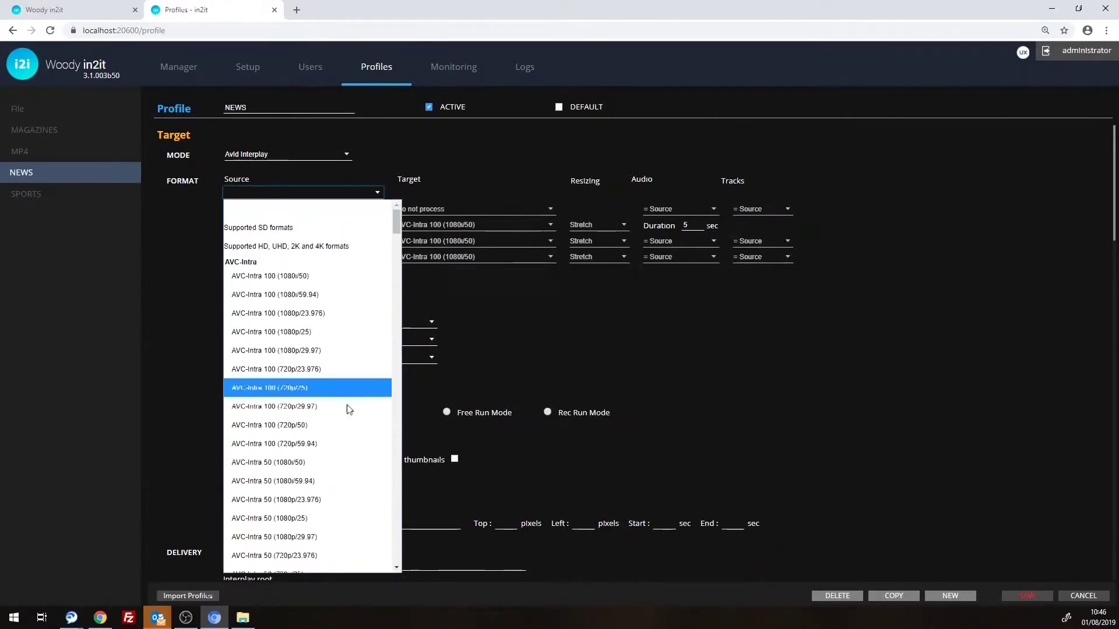
{"action": "left_click", "coordinate": [320, 467]}
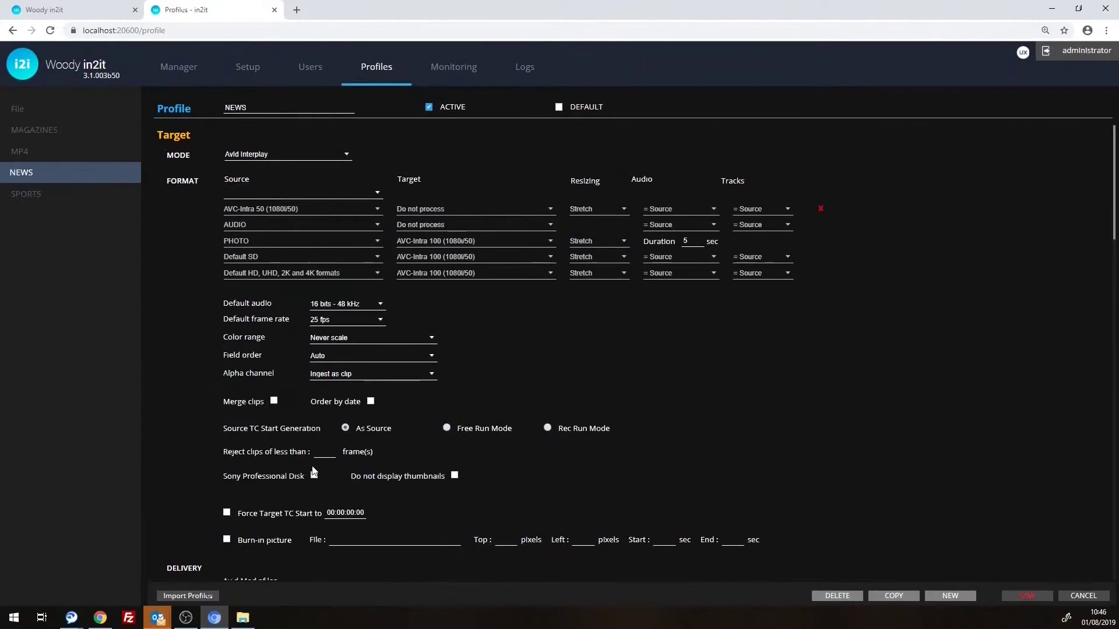
{"action": "left_click", "coordinate": [414, 210]}
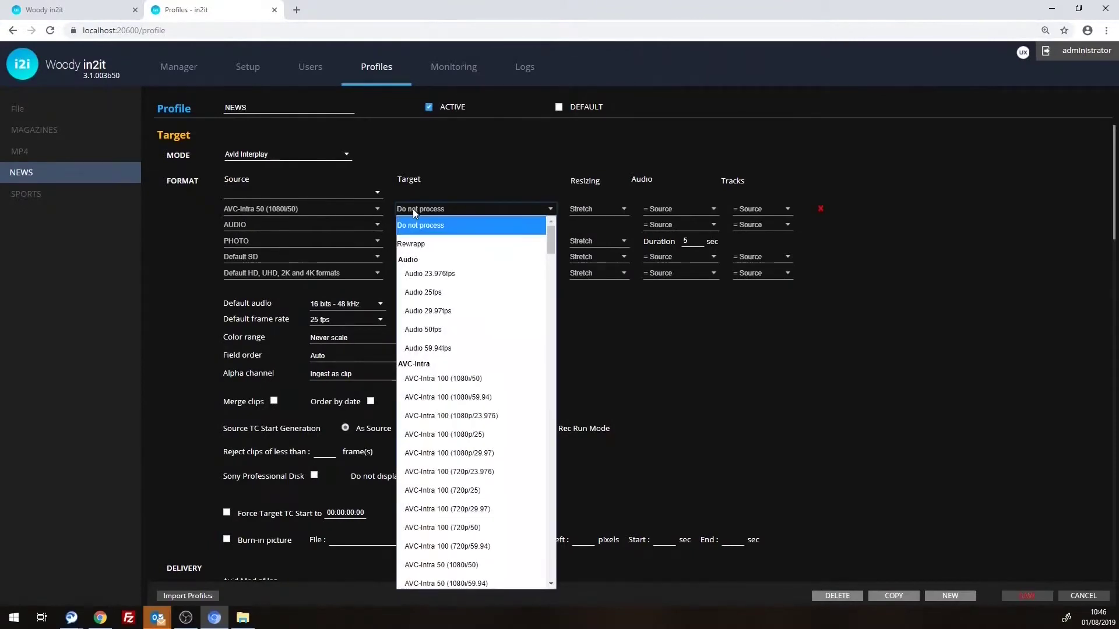
{"action": "left_click", "coordinate": [426, 249]}
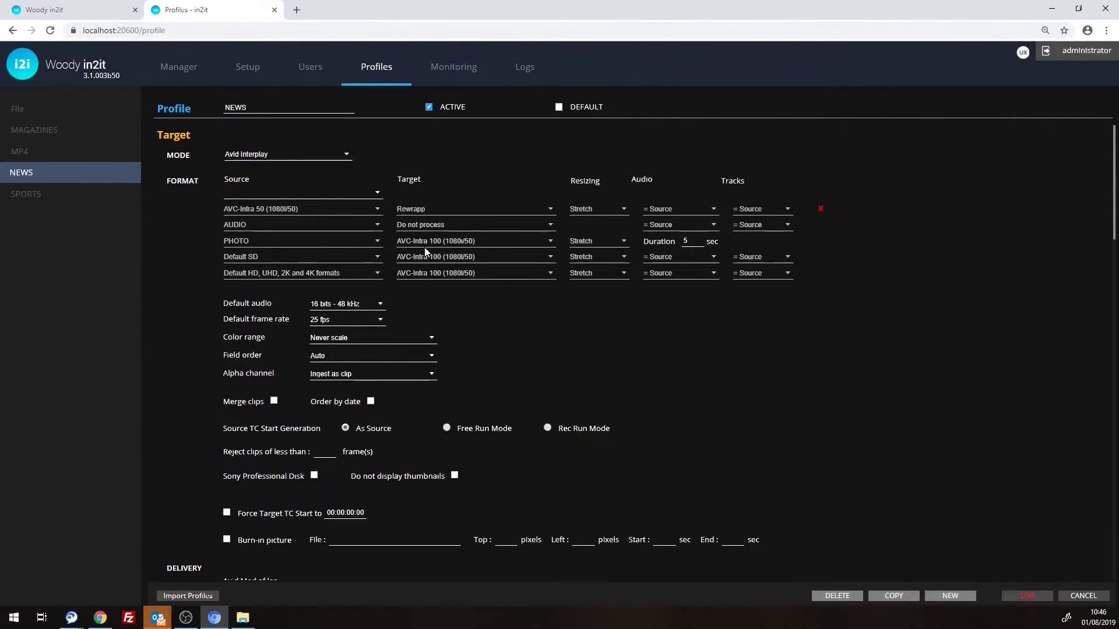
Set resizing to Pad for the Default HD, UHD, 2K and 4K, Default SD and PHOTO sources.
{"action": "left_click", "coordinate": [619, 273]}
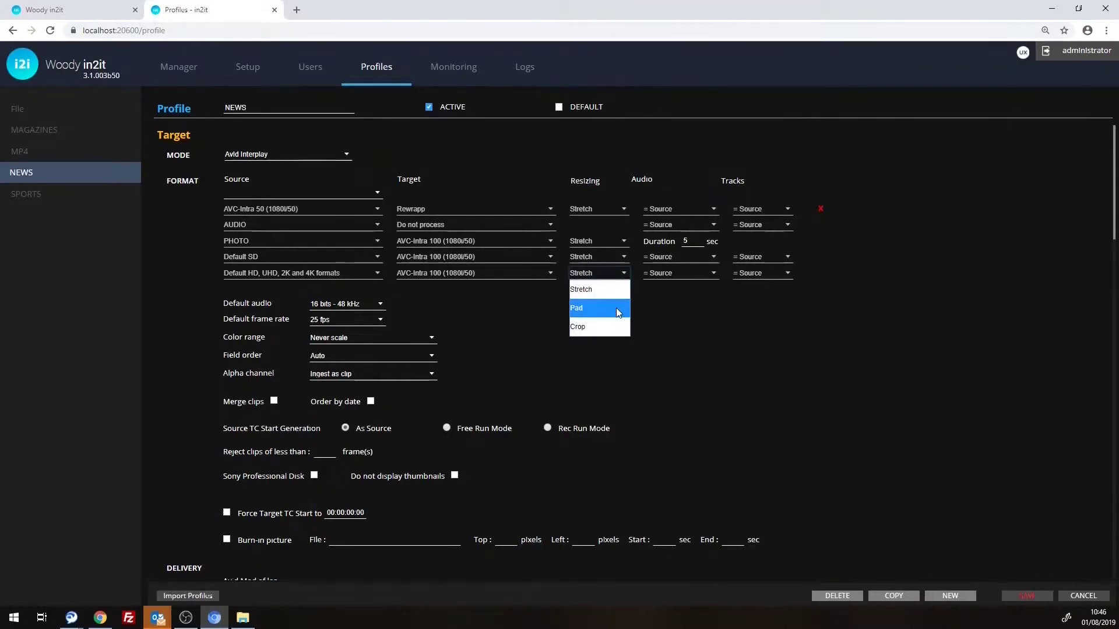
{"action": "left_click", "coordinate": [619, 254]}
{"action": "left_click", "coordinate": [620, 257]}
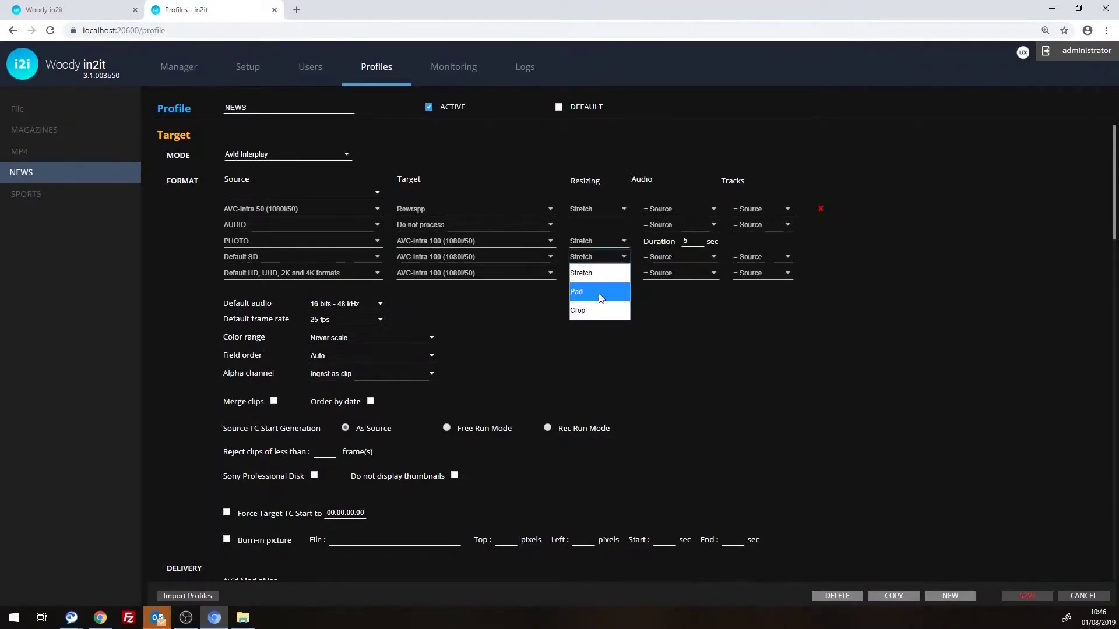
{"action": "left_click", "coordinate": [600, 293]}
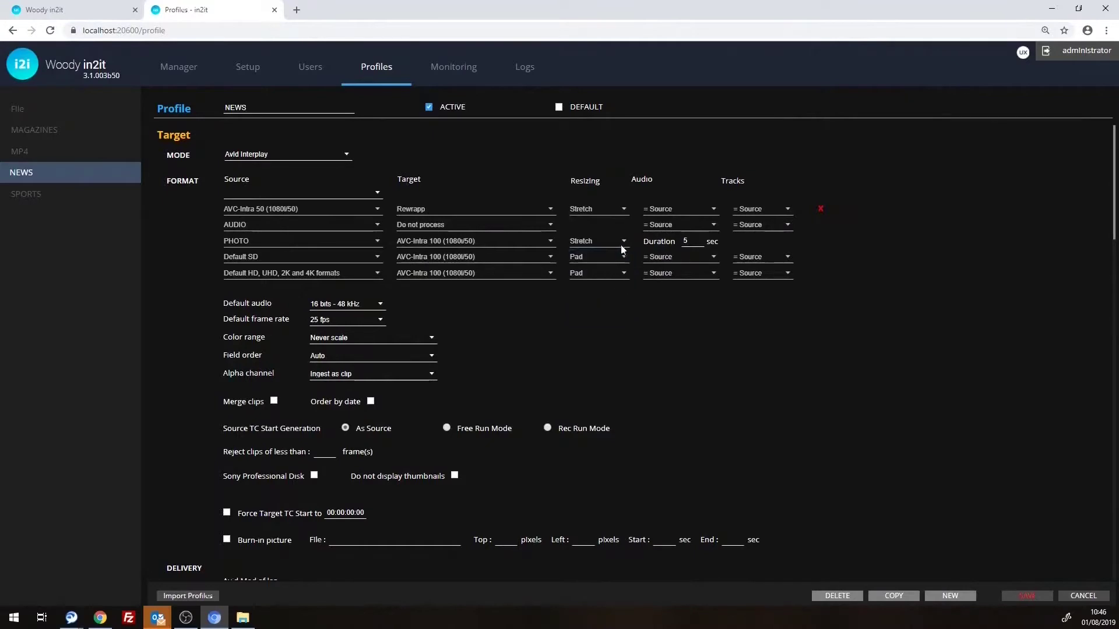
{"action": "left_click", "coordinate": [623, 242]}
{"action": "left_click", "coordinate": [615, 276]}
Set audio to 24 bits - 48 kHz for the Default SD and Default HD sources and review the track options.
{"action": "left_click", "coordinate": [708, 257]}
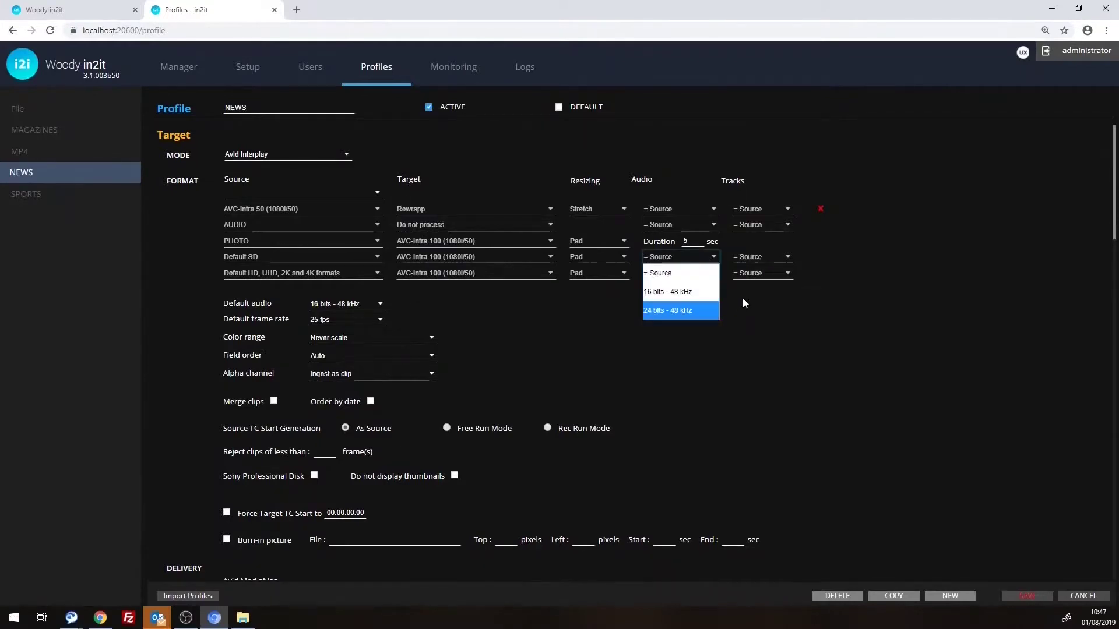
{"action": "left_click", "coordinate": [714, 305]}
{"action": "left_click", "coordinate": [707, 273]}
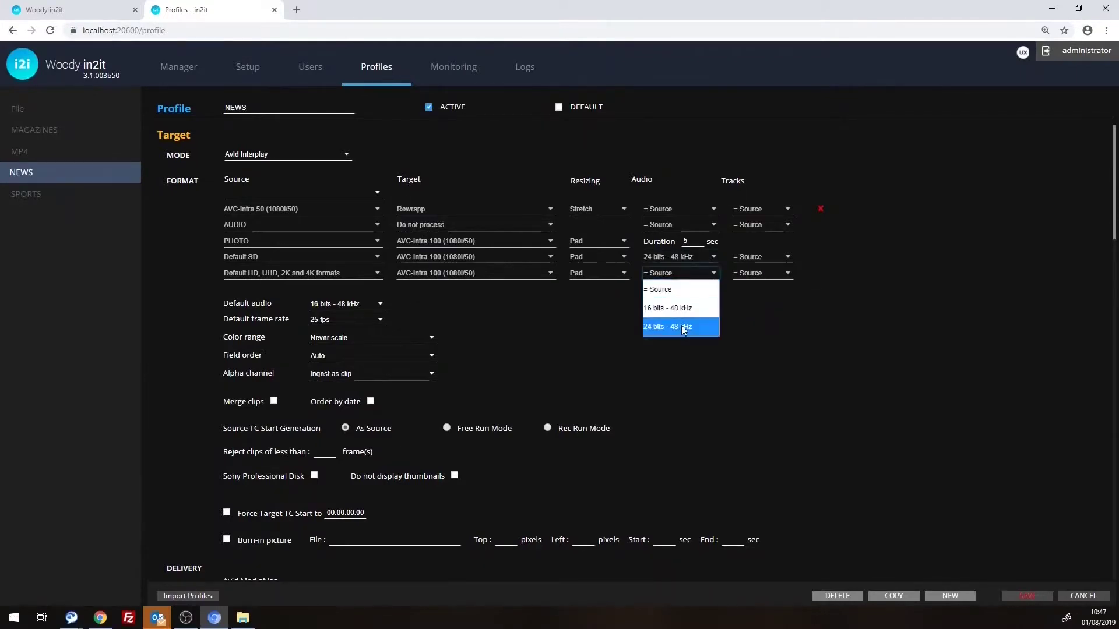
{"action": "left_click", "coordinate": [683, 327]}
{"action": "left_click", "coordinate": [758, 275]}
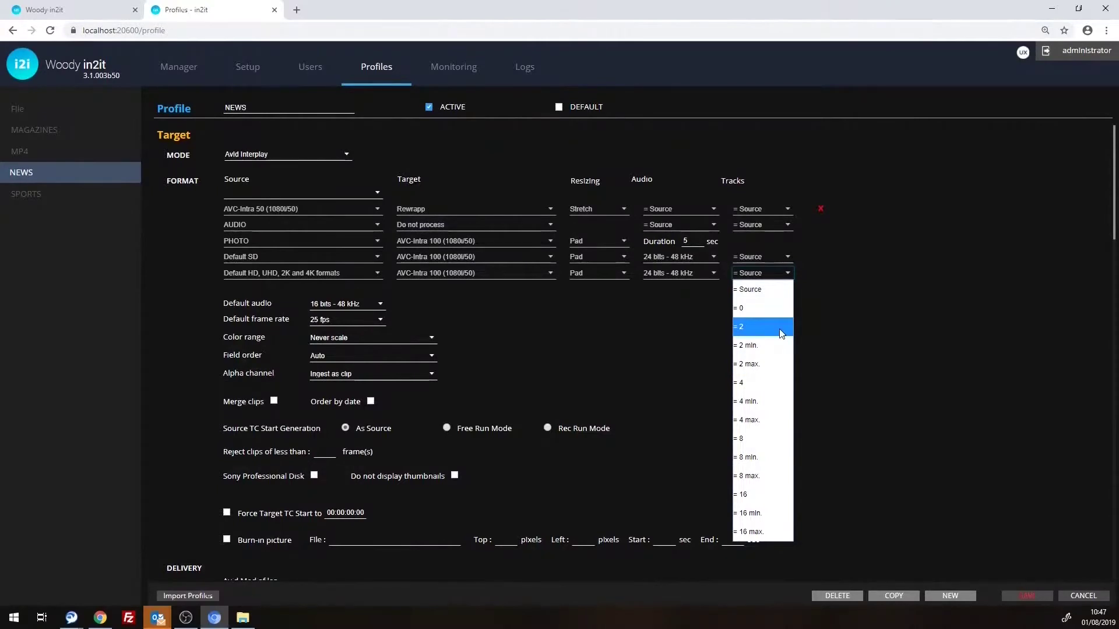
{"action": "left_click", "coordinate": [666, 338]}
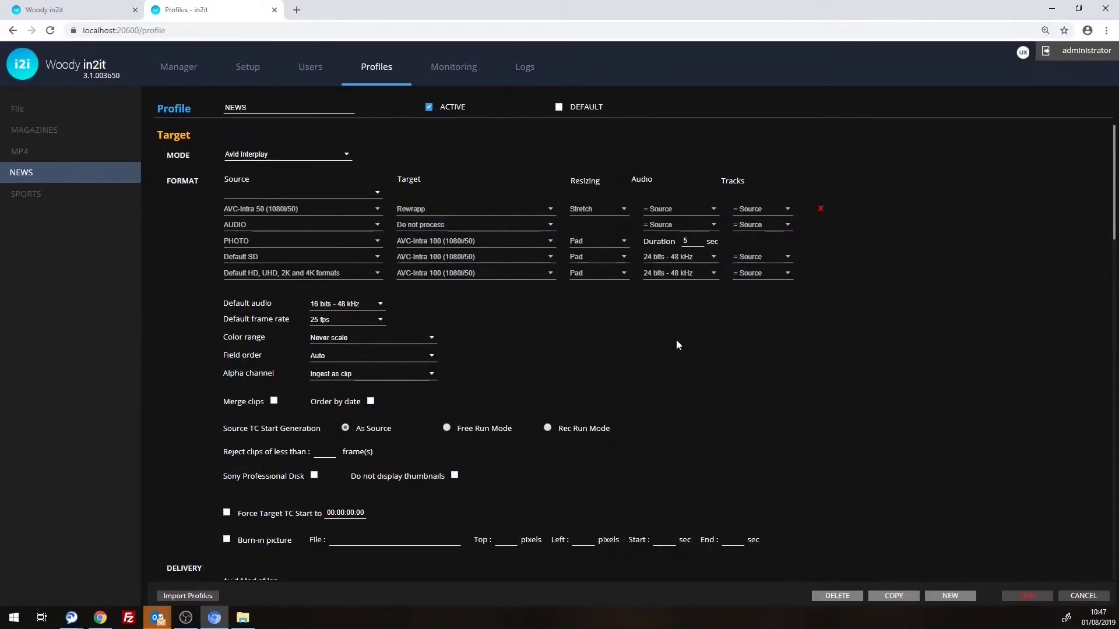
Switch the Merge clips option on and back off.
{"action": "scroll", "coordinate": [676, 342], "scroll_direction": "down", "scroll_amount": 1}
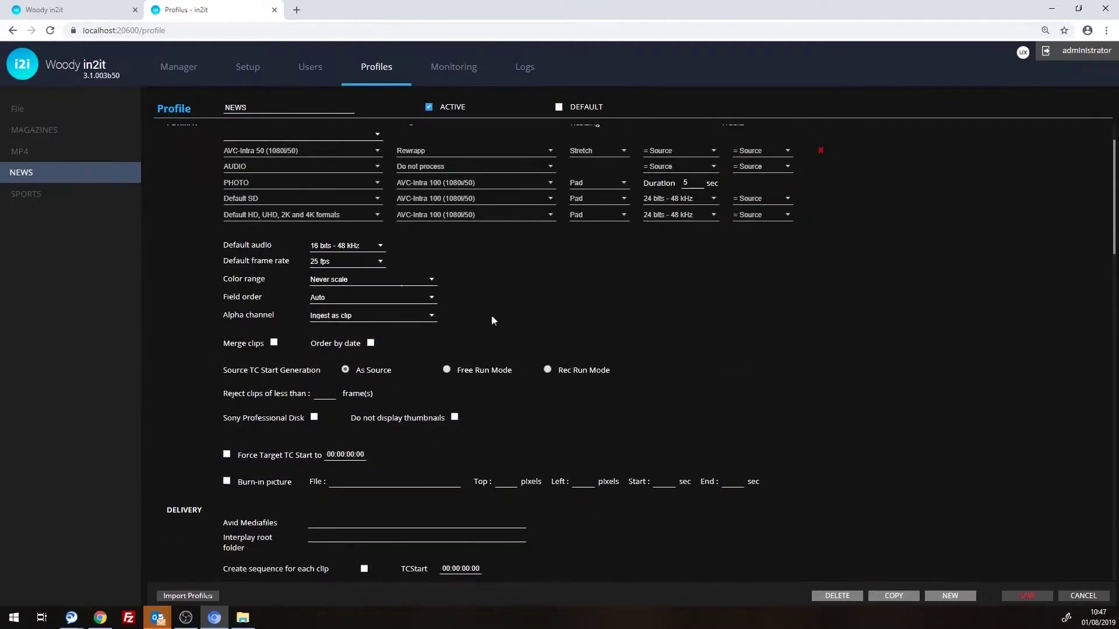
{"action": "scroll", "coordinate": [646, 350], "scroll_direction": "down", "scroll_amount": 1}
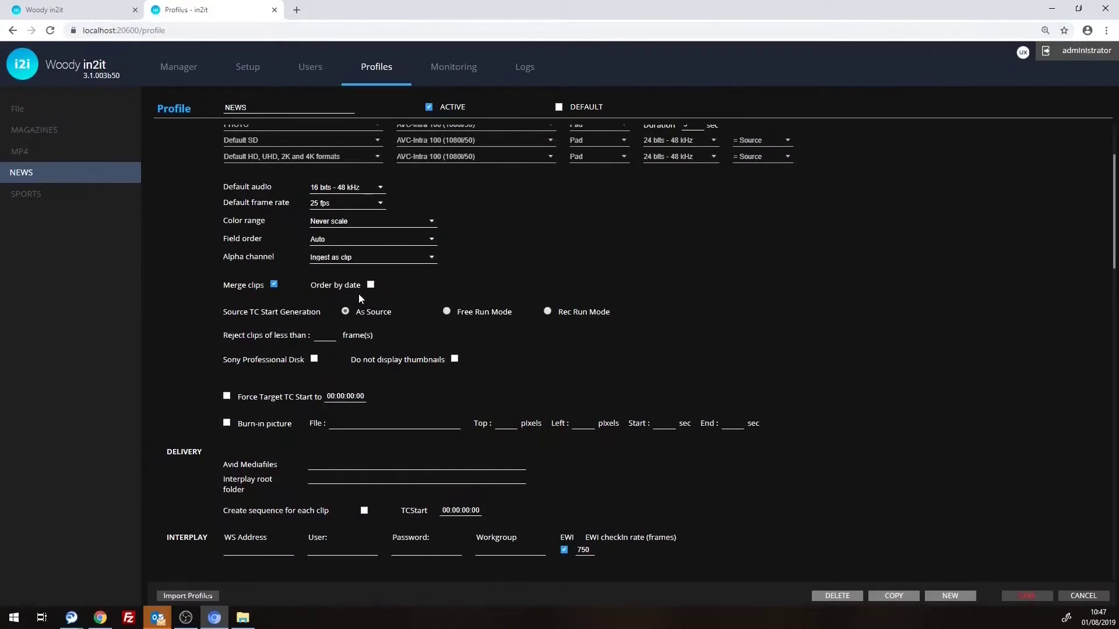
{"action": "left_click", "coordinate": [274, 286]}
Examine the Avid Mediafiles and Interplay root folder fields in the delivery settings.
{"action": "scroll", "coordinate": [284, 284], "scroll_direction": "down", "scroll_amount": 1}
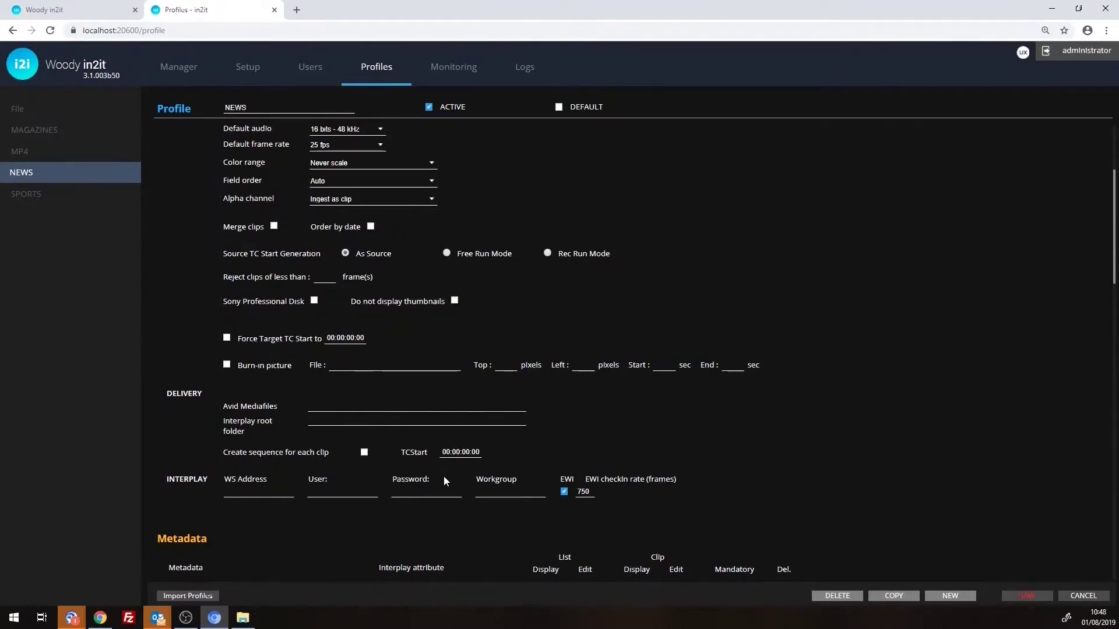
{"action": "left_click", "coordinate": [349, 401]}
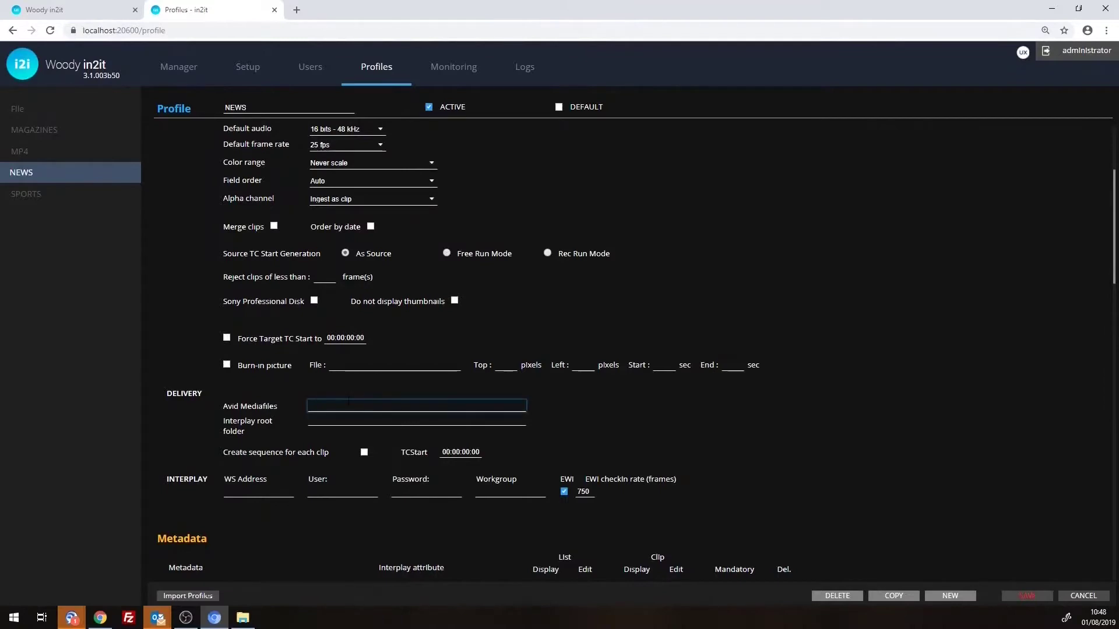
{"action": "key", "text": "Tab"}
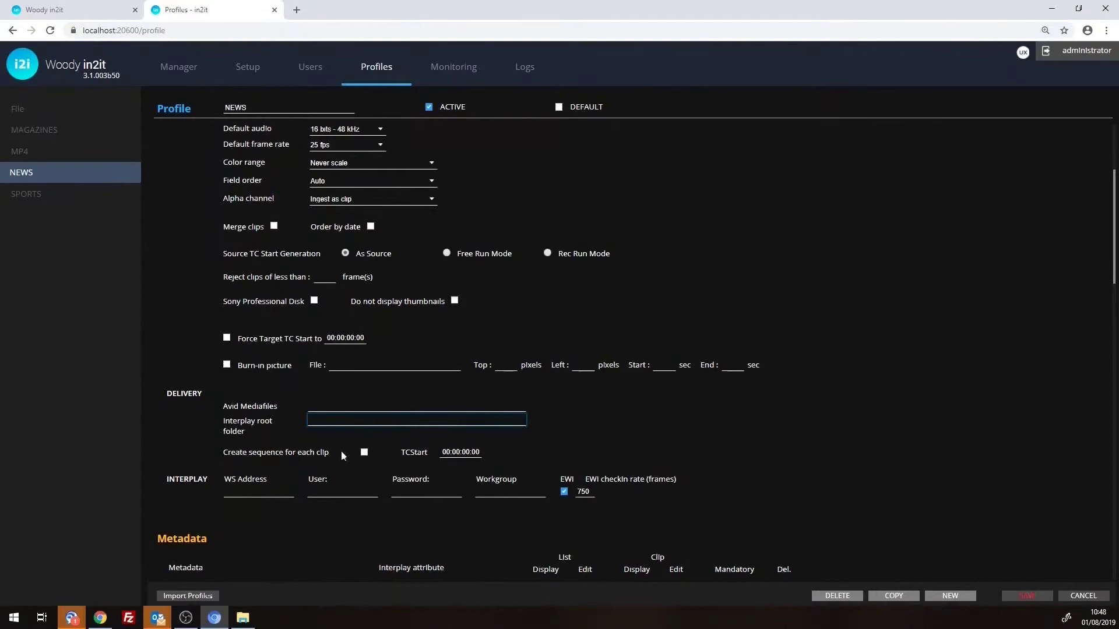
Set the NEWS profile's target mode to A/V File + Metadata.
{"action": "scroll", "coordinate": [342, 450], "scroll_direction": "up", "scroll_amount": 3}
{"action": "left_click", "coordinate": [278, 155]}
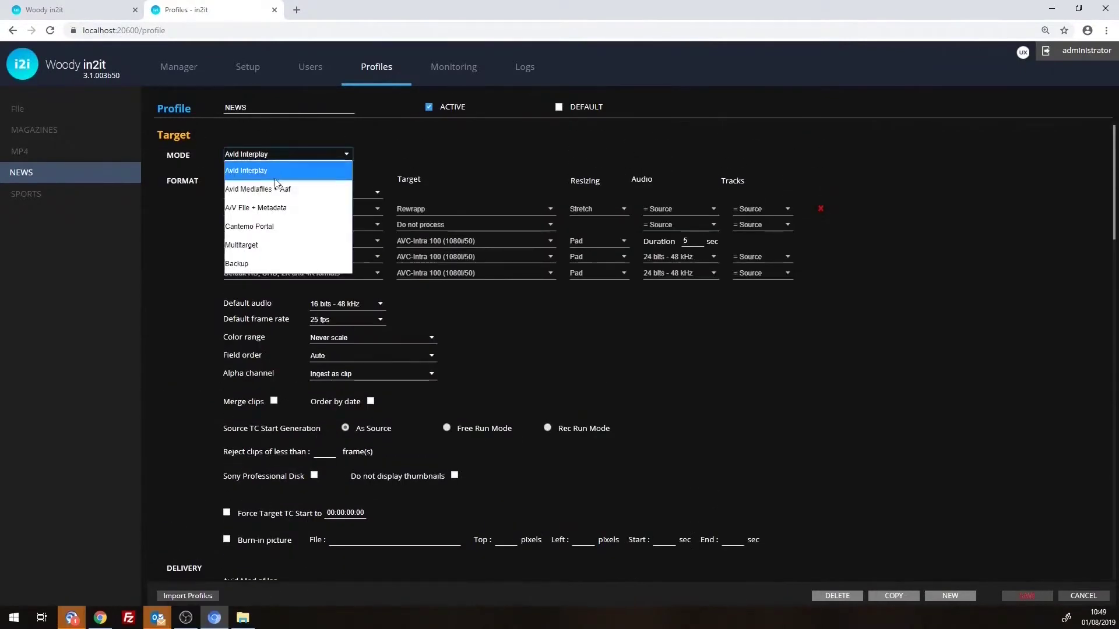
{"action": "left_click", "coordinate": [303, 215]}
Review the available delivery modes for media files.
{"action": "scroll", "coordinate": [302, 244], "scroll_direction": "down", "scroll_amount": 4}
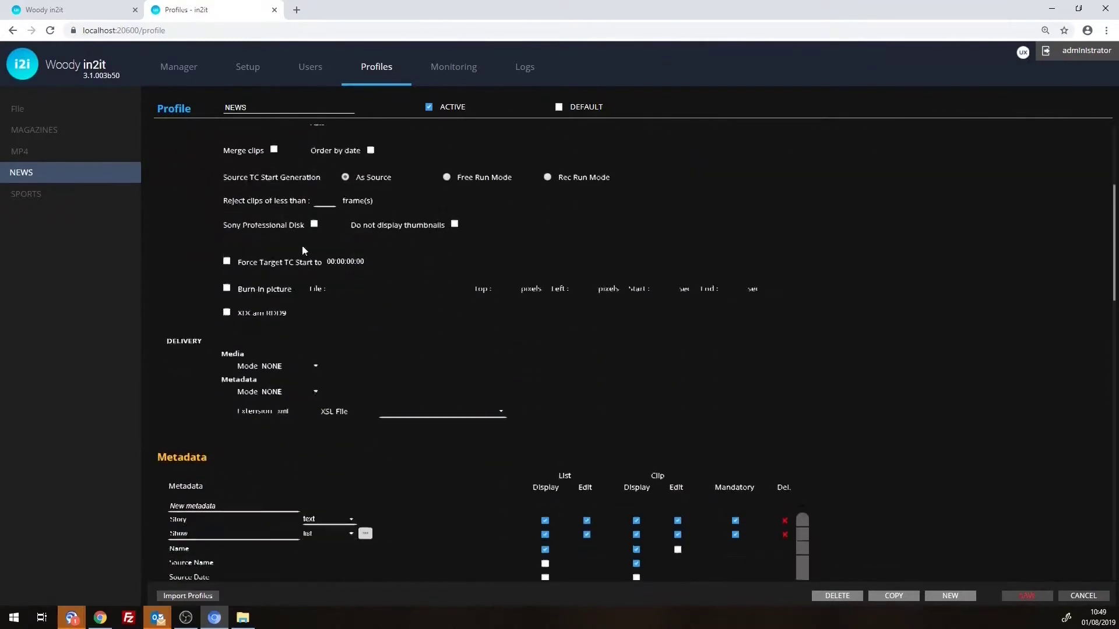
{"action": "left_click", "coordinate": [295, 366]}
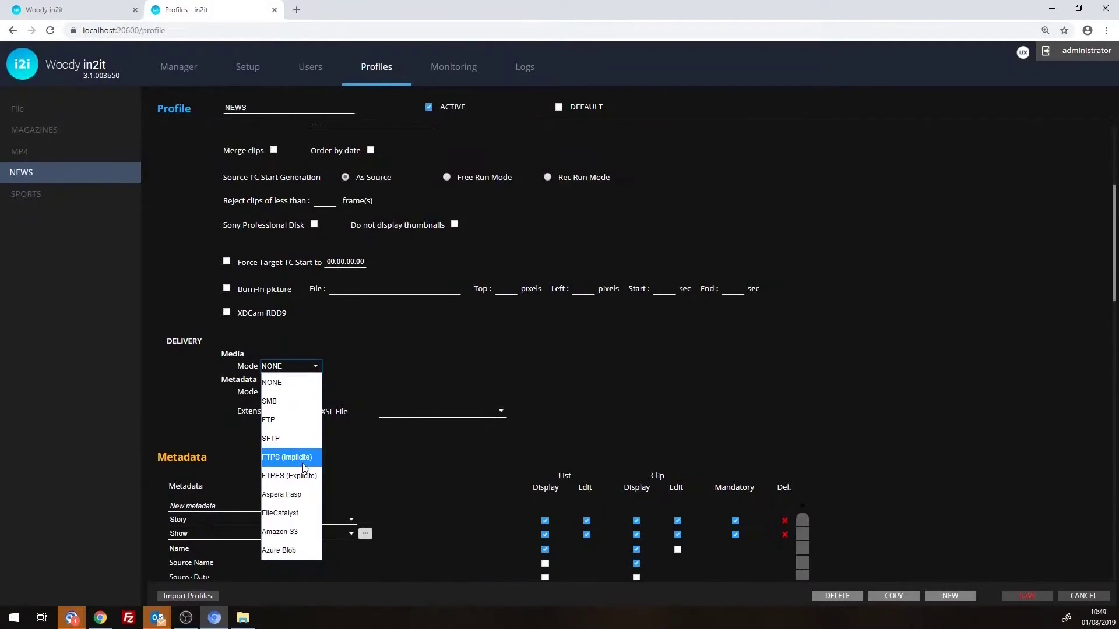
{"action": "left_click", "coordinate": [355, 380]}
{"action": "scroll", "coordinate": [355, 380], "scroll_direction": "up", "scroll_amount": 4}
{"action": "scroll", "coordinate": [356, 422], "scroll_direction": "down", "scroll_amount": 4}
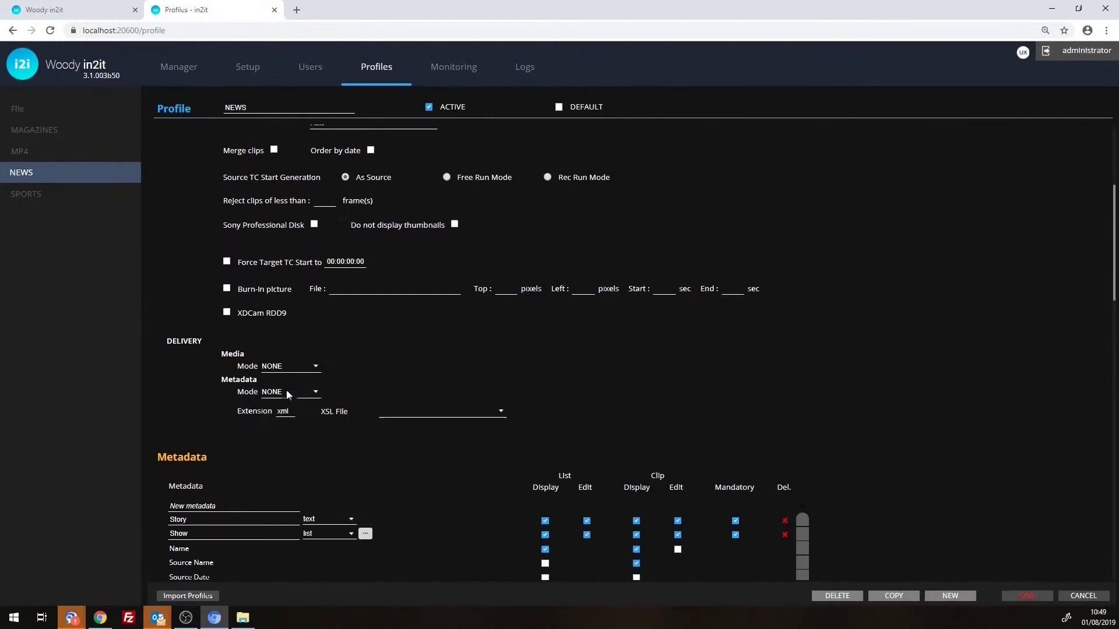
Set the metadata delivery mode to SMB and review its file extension and XSL file choices.
{"action": "left_click", "coordinate": [302, 390]}
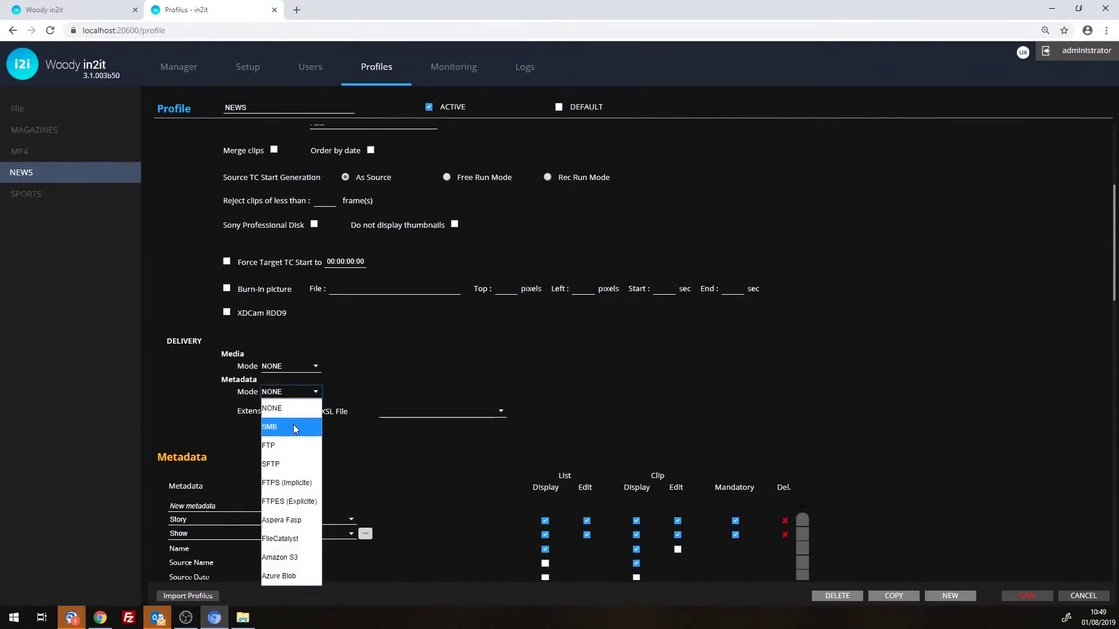
{"action": "left_click", "coordinate": [294, 426]}
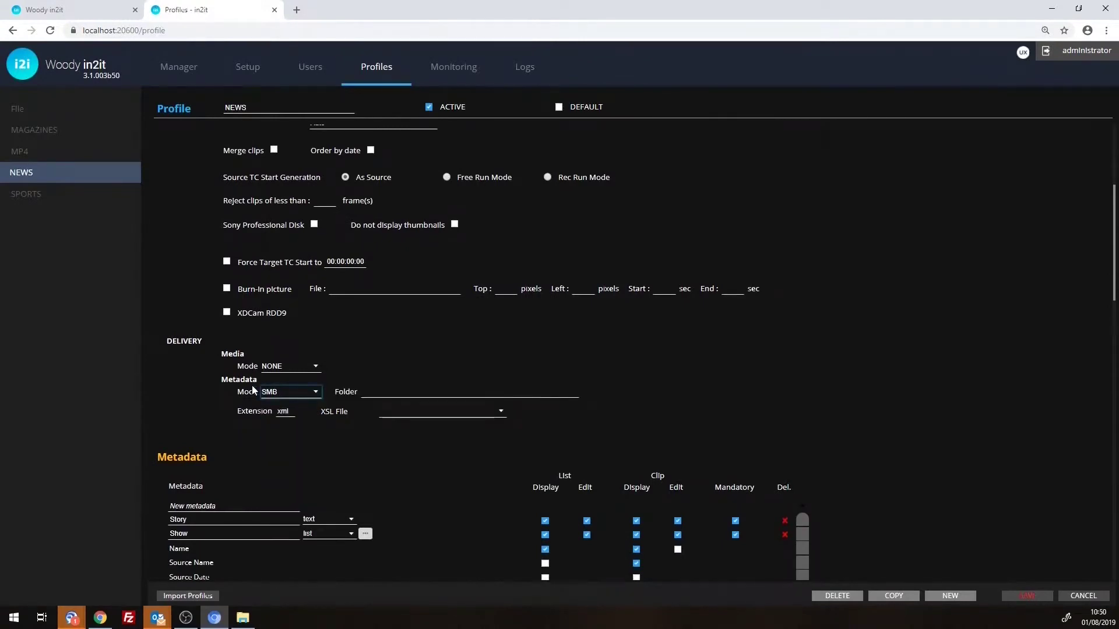
{"action": "double_click", "coordinate": [284, 411]}
{"action": "left_click", "coordinate": [323, 414]}
{"action": "left_click", "coordinate": [386, 417]}
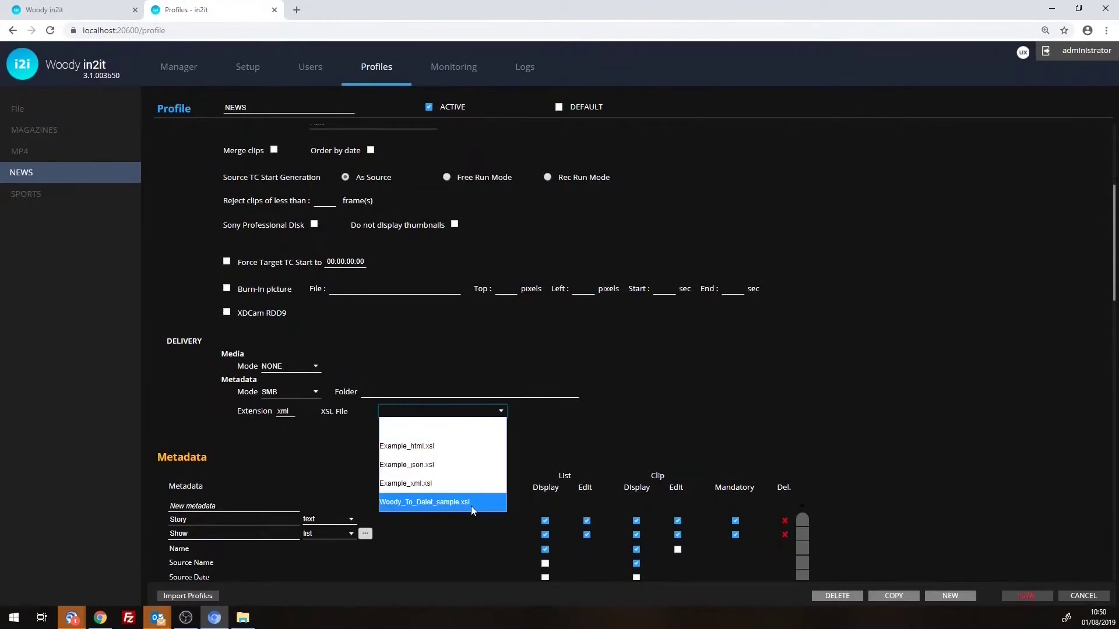
{"action": "left_click", "coordinate": [635, 454]}
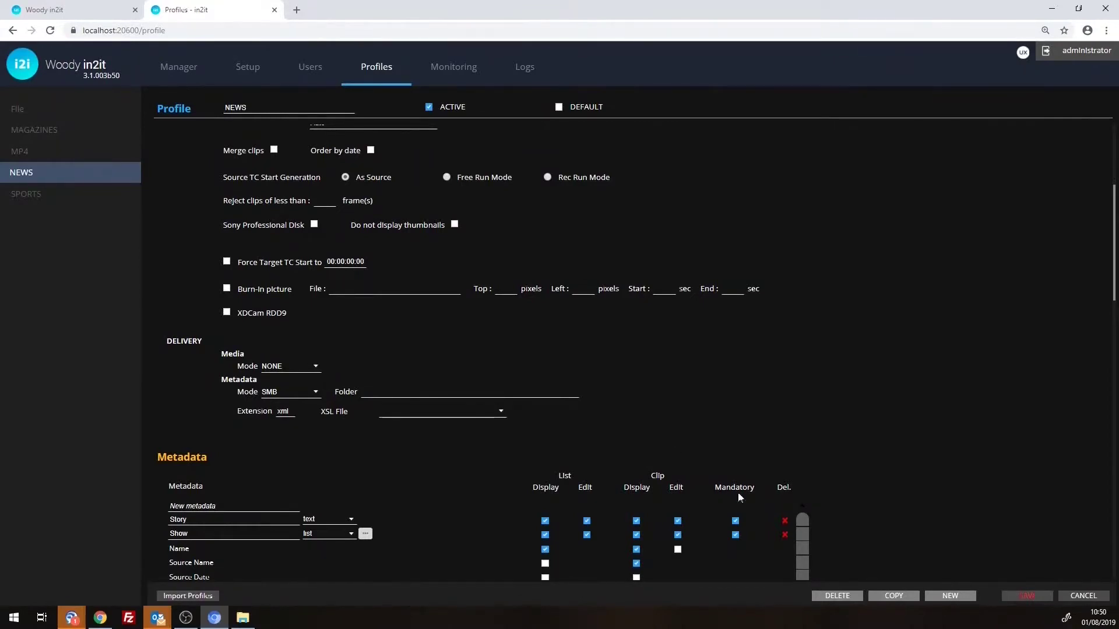
Add a custom metadata field named Journalist to the NEWS profile and set its type to list.
{"action": "scroll", "coordinate": [848, 478], "scroll_direction": "down", "scroll_amount": 4}
{"action": "scroll", "coordinate": [821, 465], "scroll_direction": "down", "scroll_amount": 2}
{"action": "scroll", "coordinate": [849, 450], "scroll_direction": "up", "scroll_amount": 1}
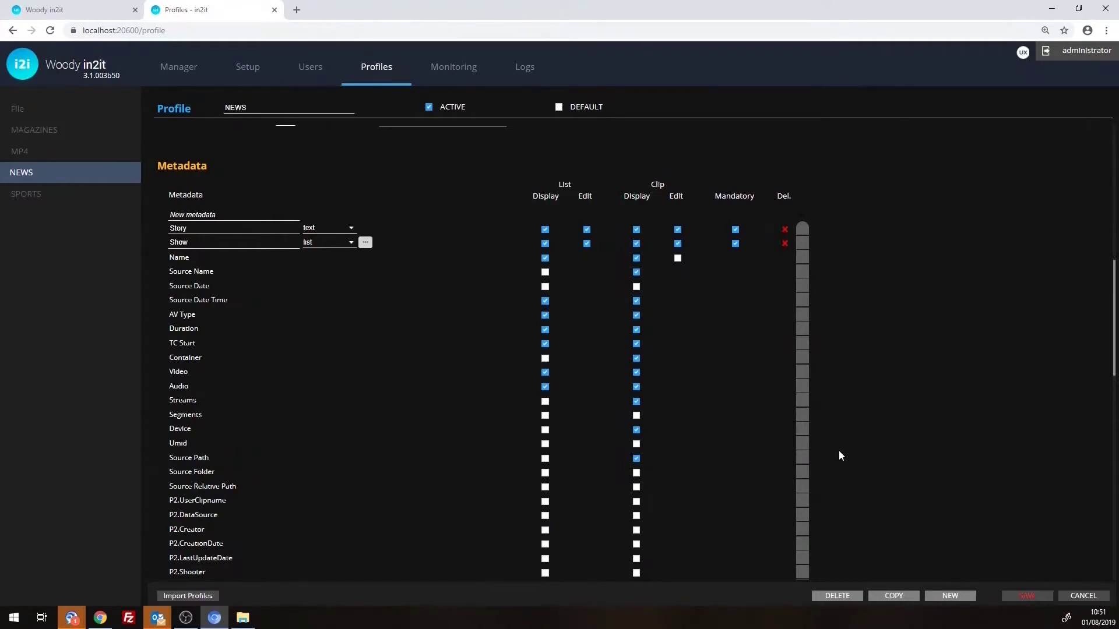
{"action": "left_click", "coordinate": [233, 215]}
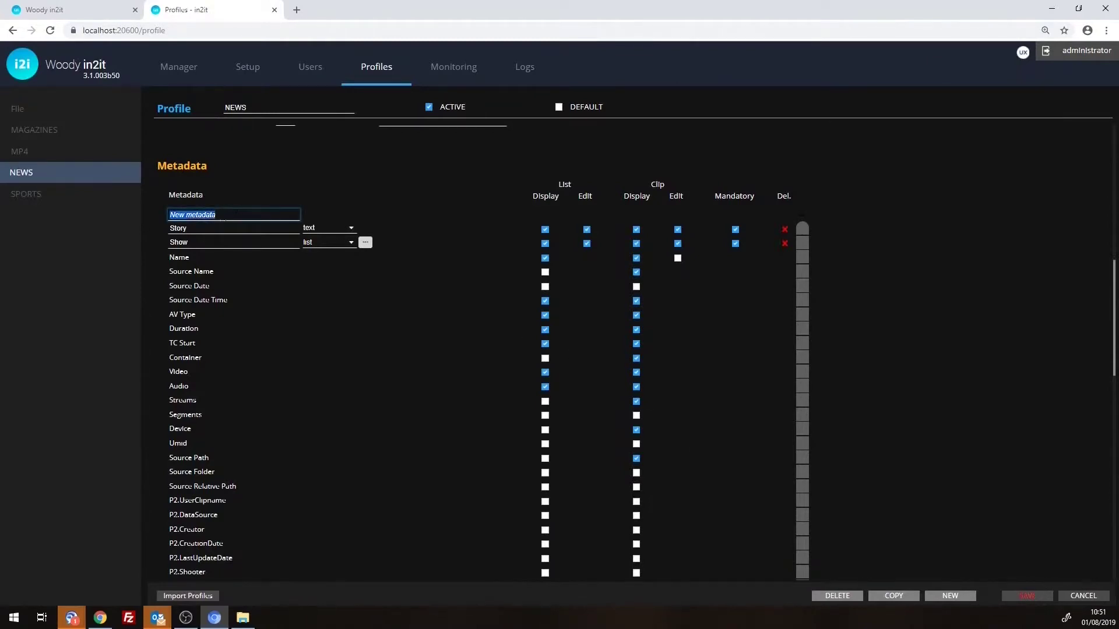
{"action": "left_click", "coordinate": [227, 228]}
{"action": "left_click", "coordinate": [248, 242]}
{"action": "left_click", "coordinate": [203, 214]}
{"action": "type", "text": "Journalist"}
{"action": "key", "text": "Return"}
{"action": "left_click", "coordinate": [350, 228]}
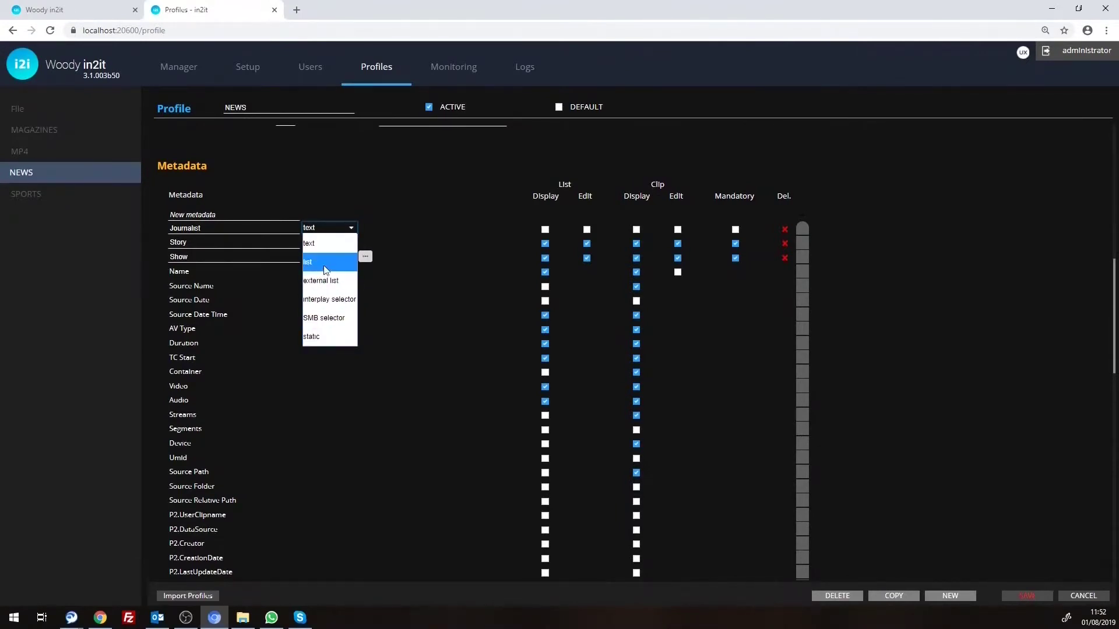
{"action": "left_click", "coordinate": [359, 236]}
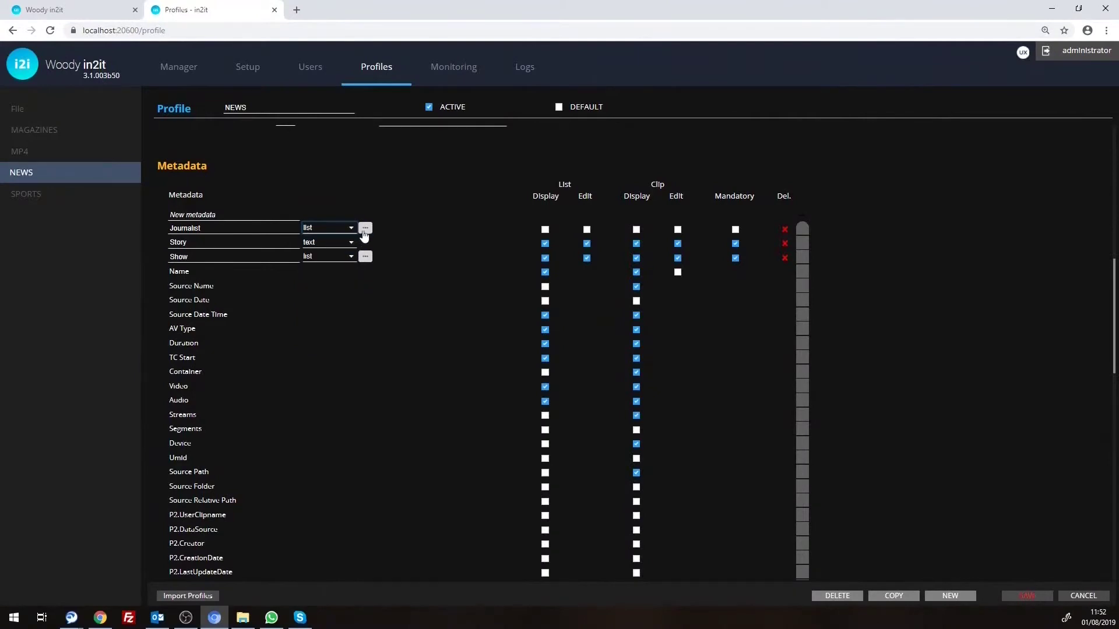
Fill the Journalist list menu with three journalists' first names.
{"action": "left_click", "coordinate": [365, 228]}
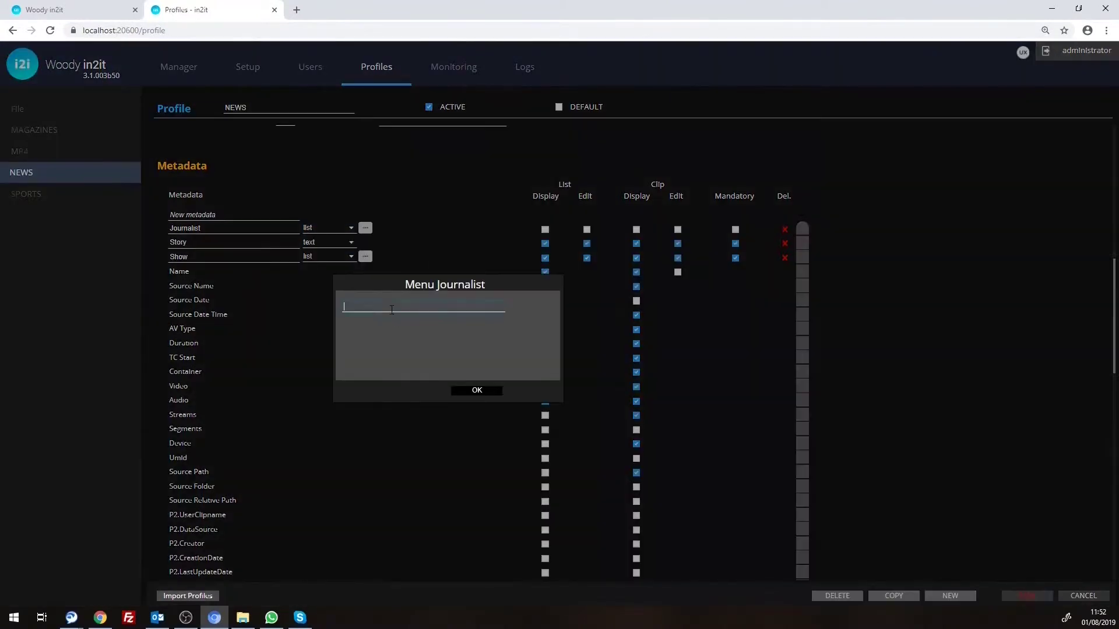
{"action": "type", "text": "Thomas"}
{"action": "key", "text": "Return"}
{"action": "type", "text": "Laur"}
{"action": "key", "text": "Return"}
{"action": "type", "text": "a"}
{"action": "key", "text": "Return"}
{"action": "type", "text": "John"}
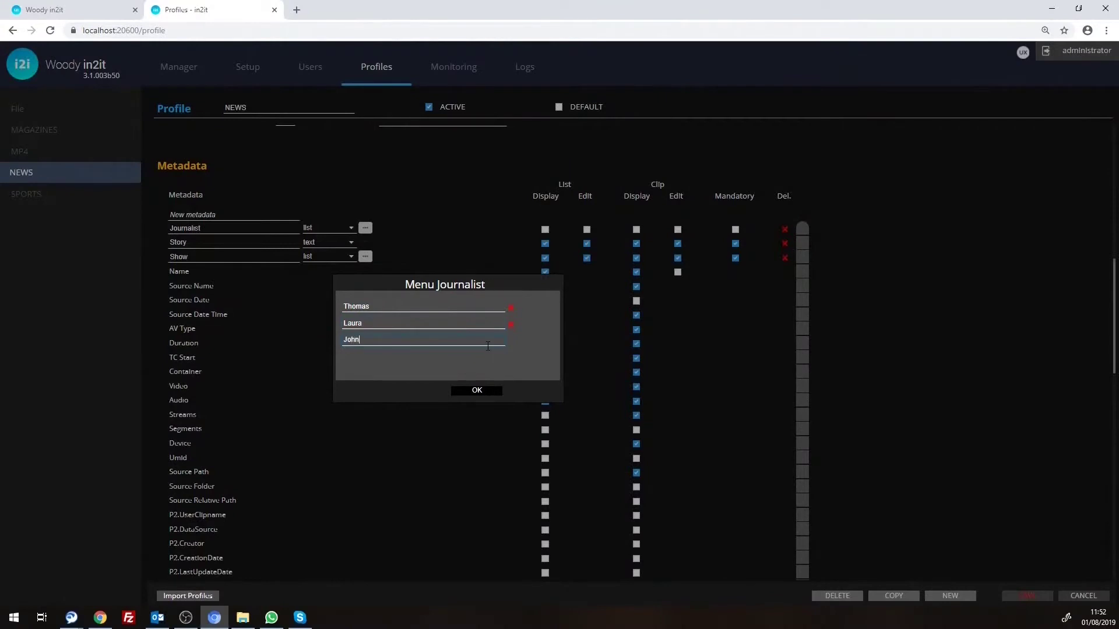
{"action": "key", "text": "Return"}
{"action": "left_click", "coordinate": [477, 390]}
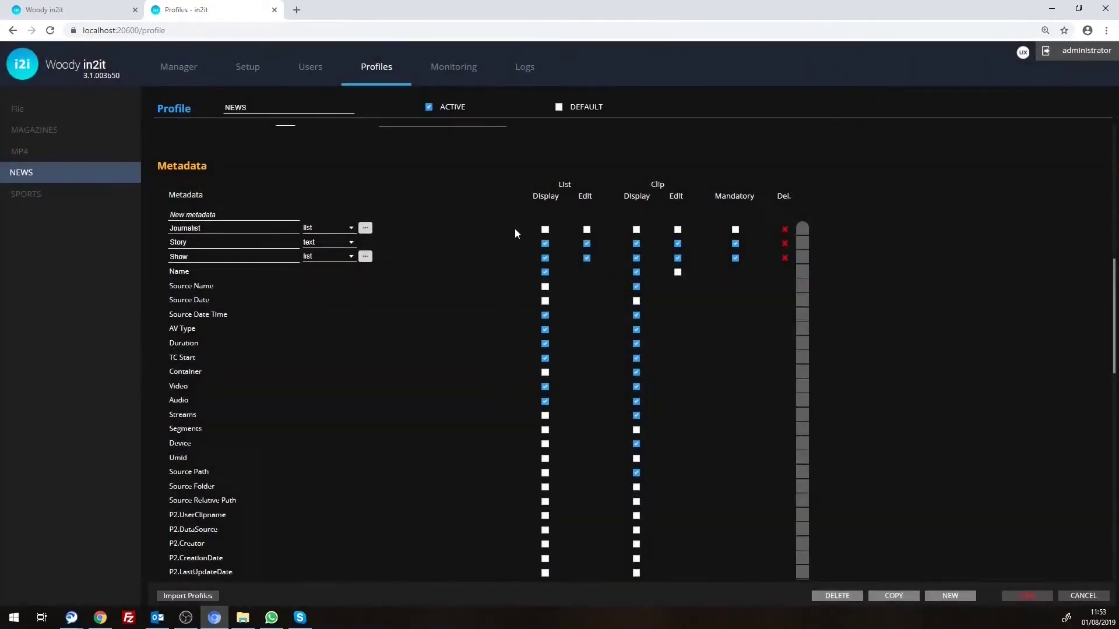
Enable display and editing of Journalist at list and clip level, and make the field mandatory.
{"action": "left_click", "coordinate": [545, 229]}
{"action": "left_click", "coordinate": [587, 229]}
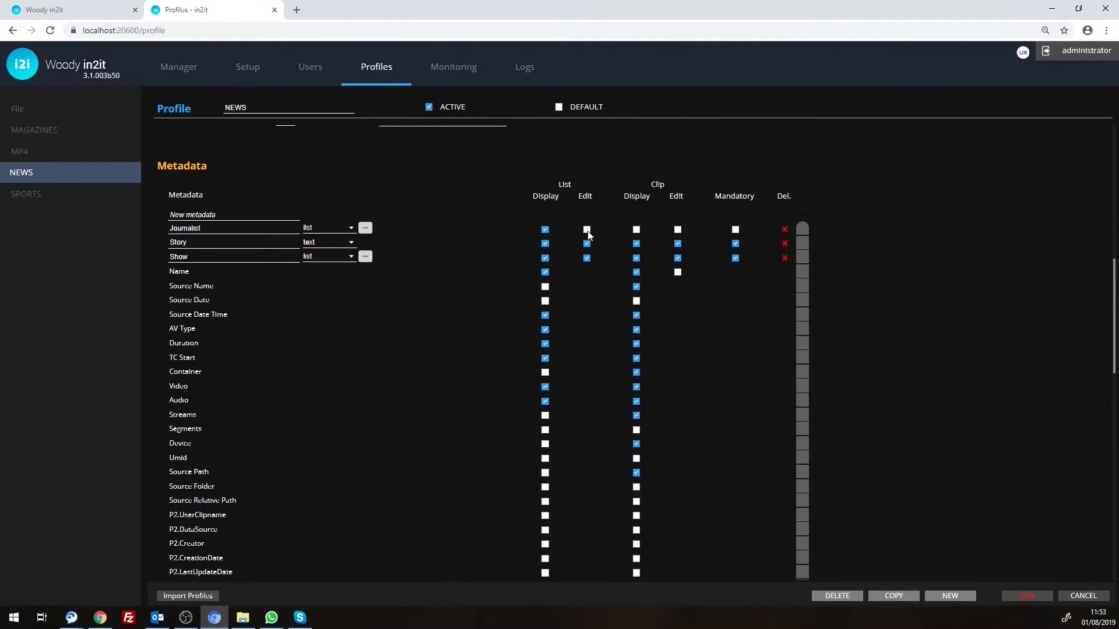
{"action": "left_click", "coordinate": [677, 230]}
{"action": "left_click", "coordinate": [736, 232]}
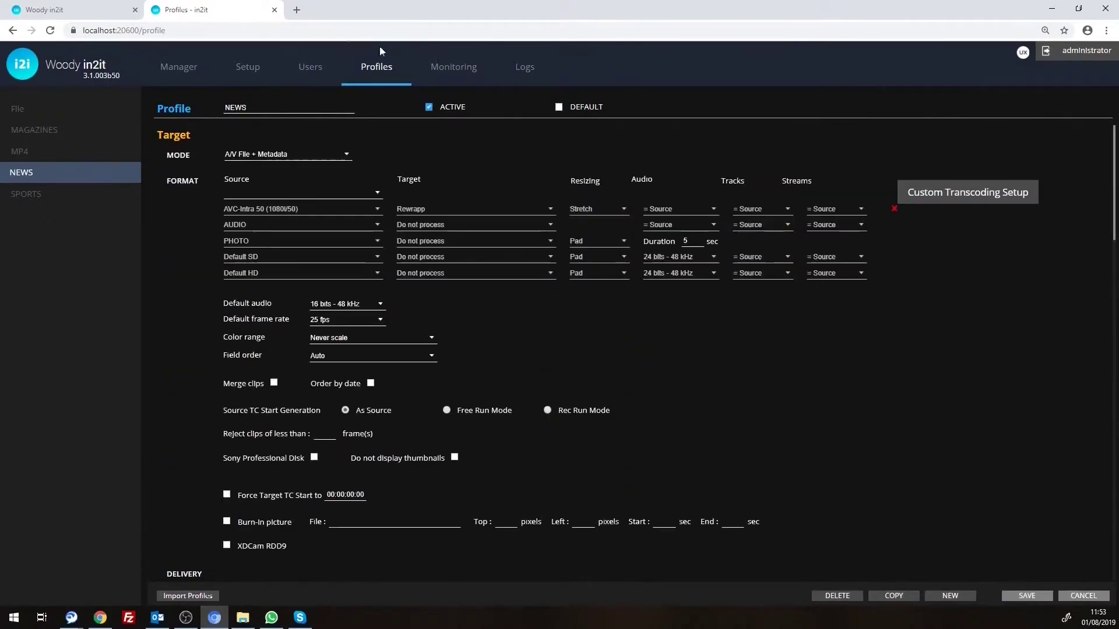
Switch to the ingest page and select clips AA0091, AA0092 and AA0093 for processing.
{"action": "left_click", "coordinate": [103, 13]}
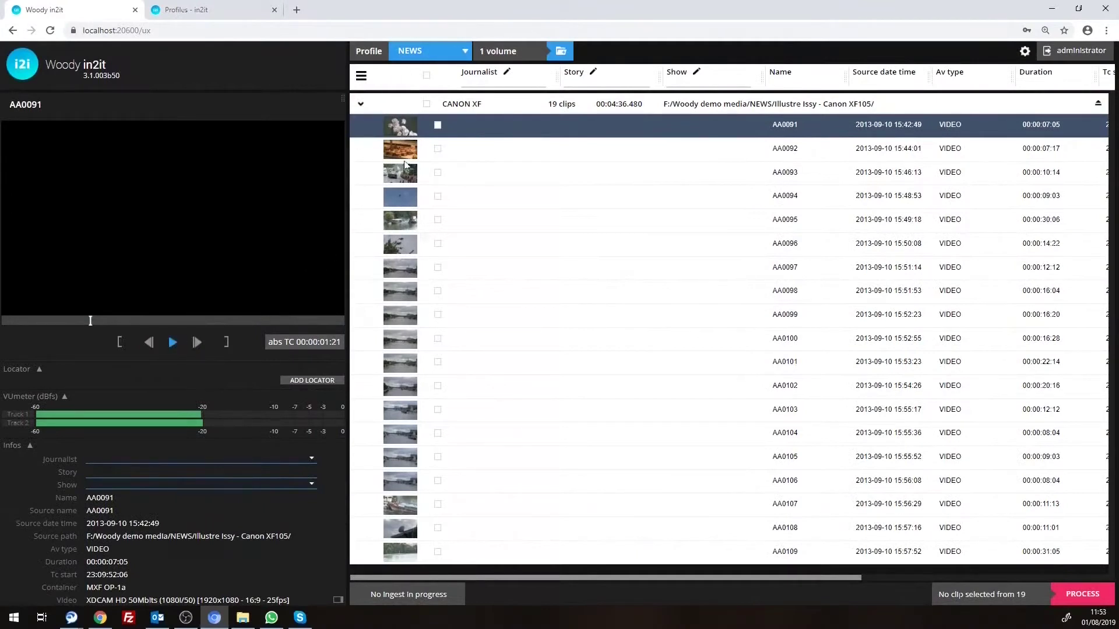
{"action": "left_click", "coordinate": [437, 125]}
{"action": "left_click", "coordinate": [438, 149]}
{"action": "left_click", "coordinate": [437, 173]}
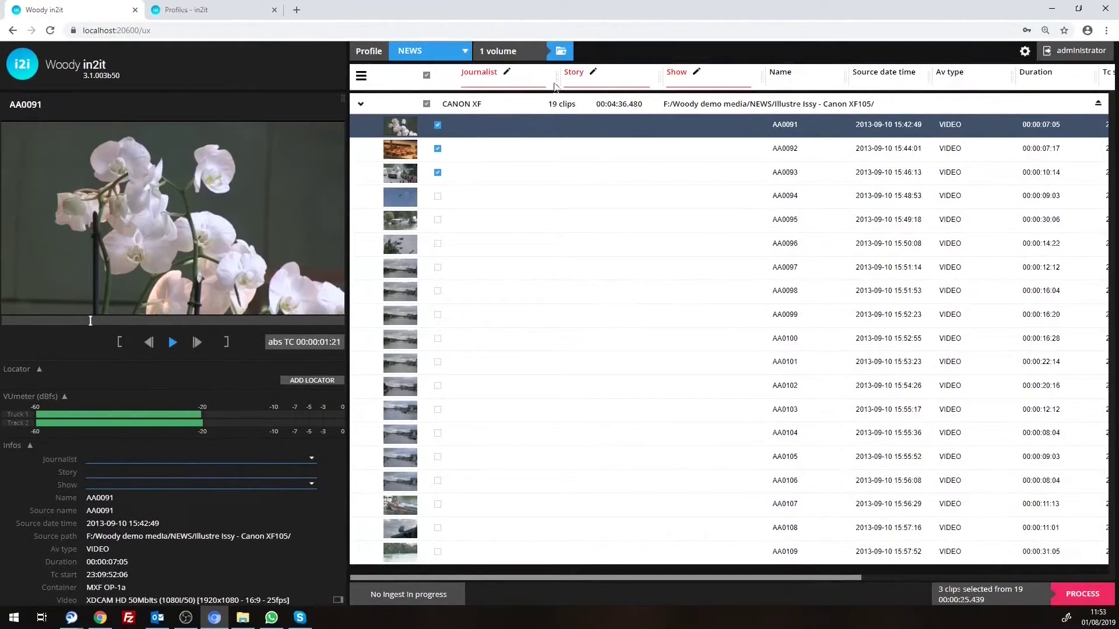
Check the choices in the Journalist column and try to process the selected clips without filling in metadata.
{"action": "left_click", "coordinate": [501, 86]}
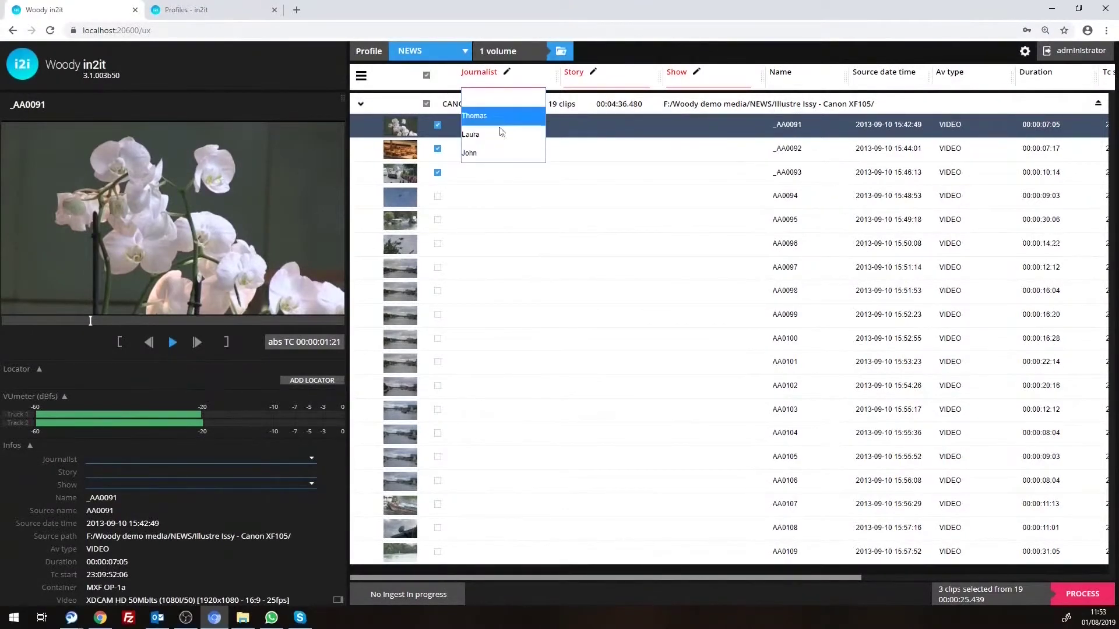
{"action": "left_click", "coordinate": [494, 88]}
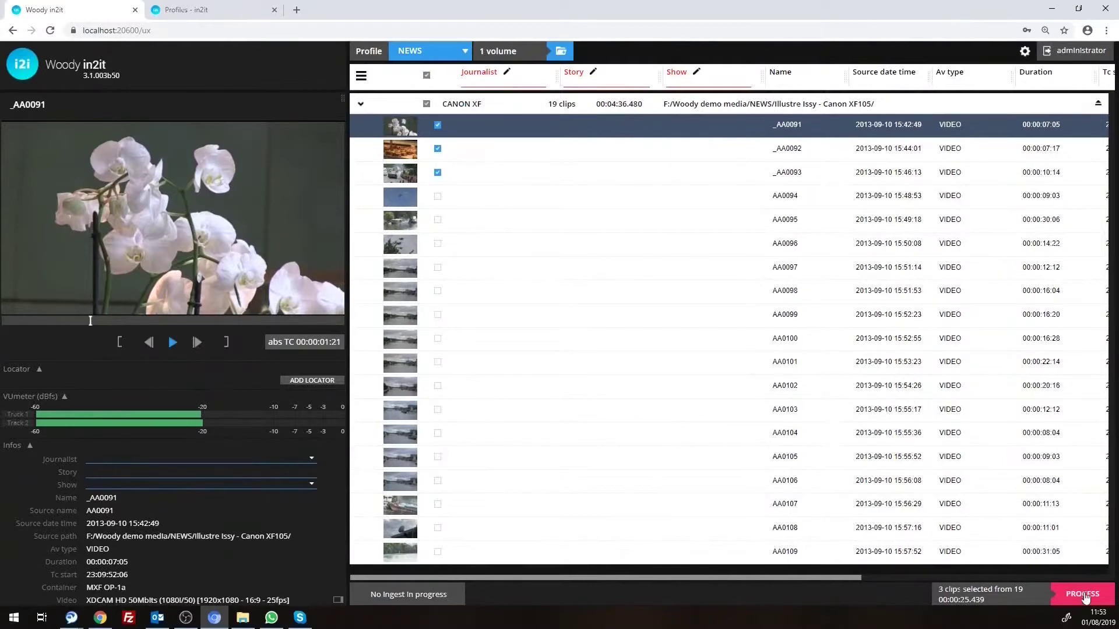
{"action": "left_click", "coordinate": [1084, 595]}
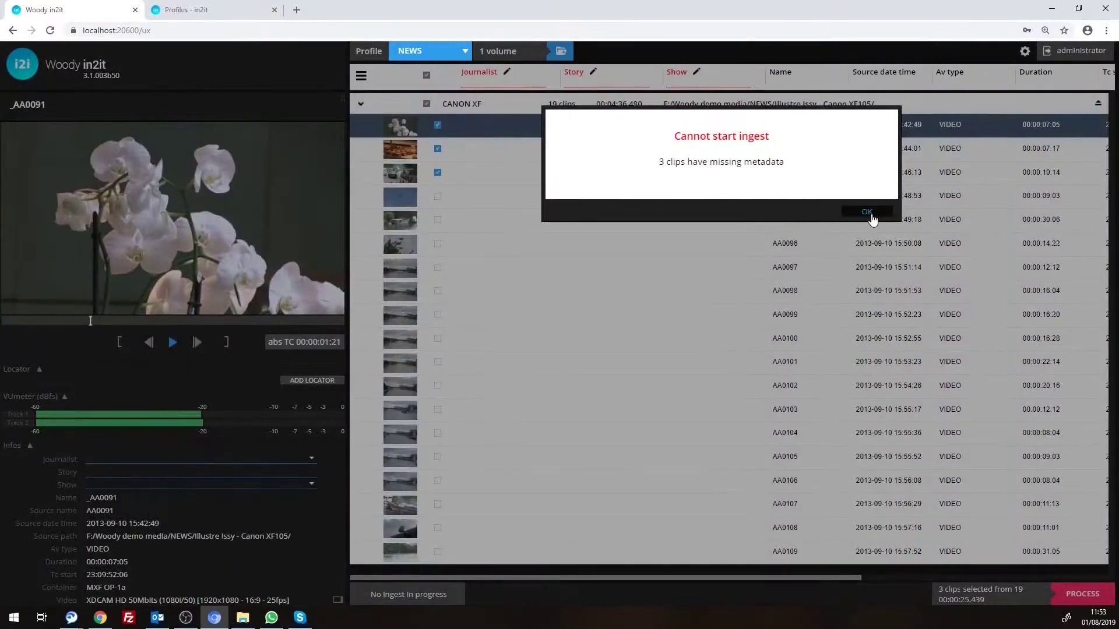
{"action": "left_click", "coordinate": [868, 213]}
Return to the NEWS profile settings and enable files subfolder creation based on Ingest Date.
{"action": "left_click", "coordinate": [223, 12]}
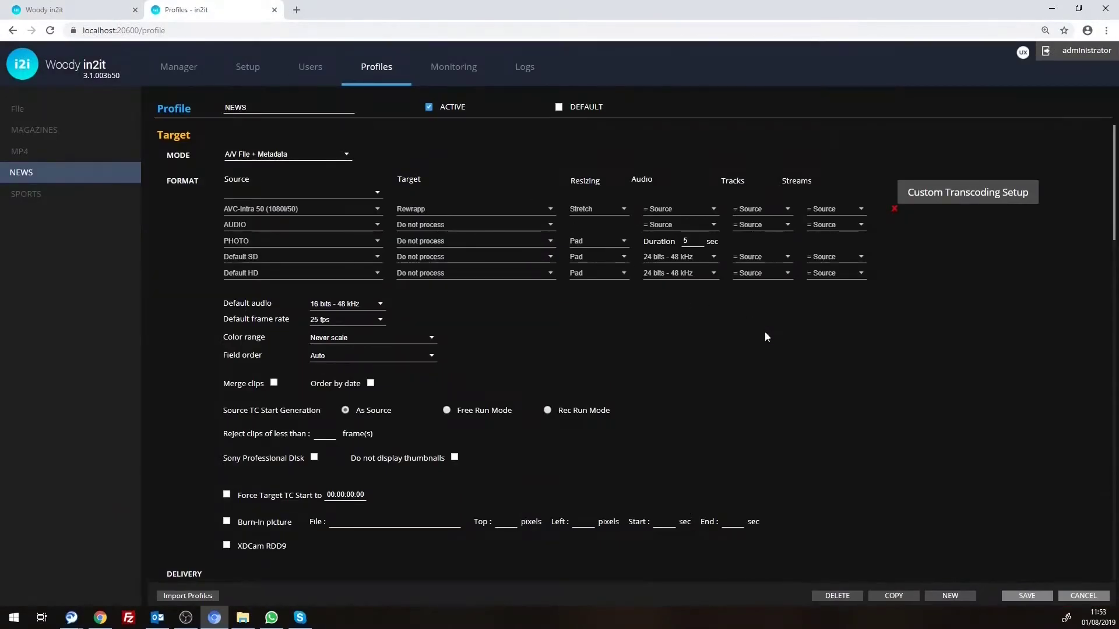
{"action": "scroll", "coordinate": [760, 337], "scroll_direction": "down", "scroll_amount": 10}
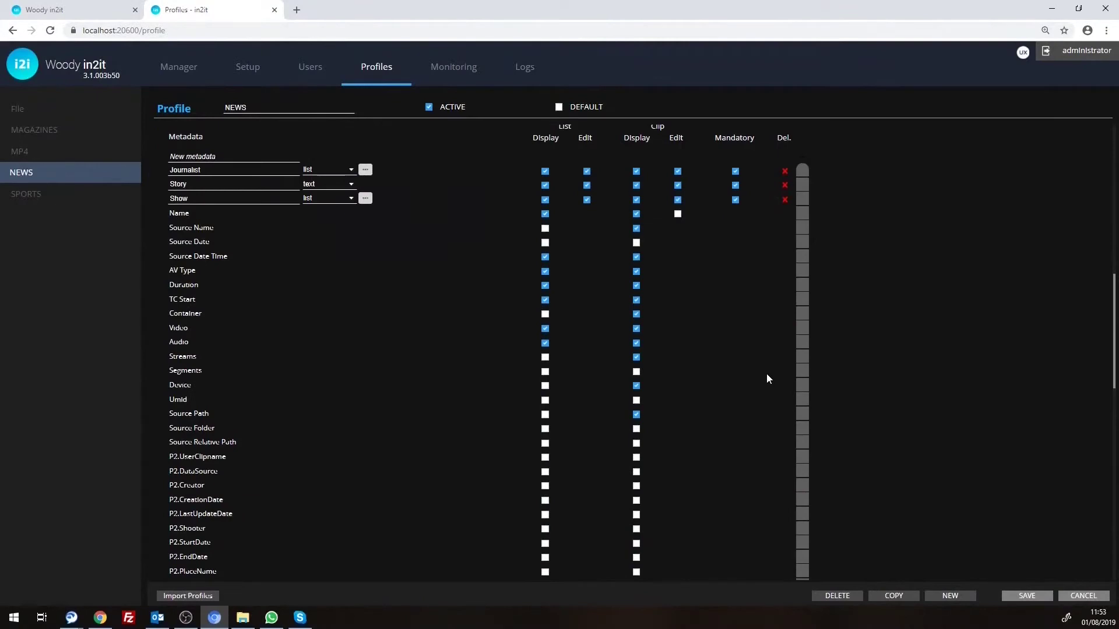
{"action": "scroll", "coordinate": [766, 374], "scroll_direction": "down", "scroll_amount": 7}
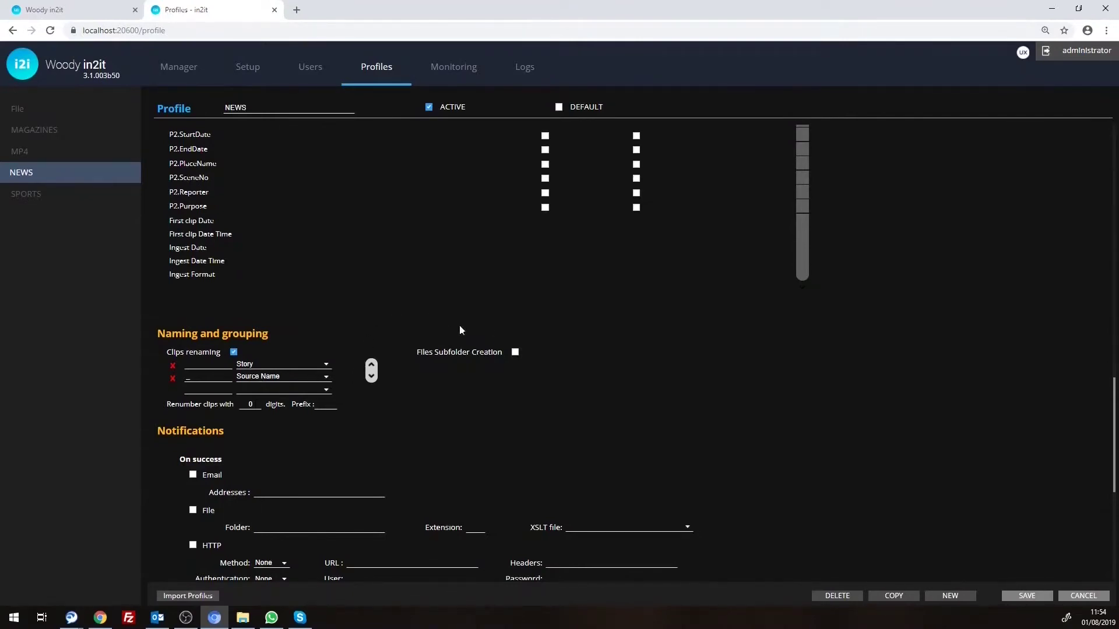
{"action": "left_click", "coordinate": [515, 354]}
{"action": "left_click", "coordinate": [523, 364]}
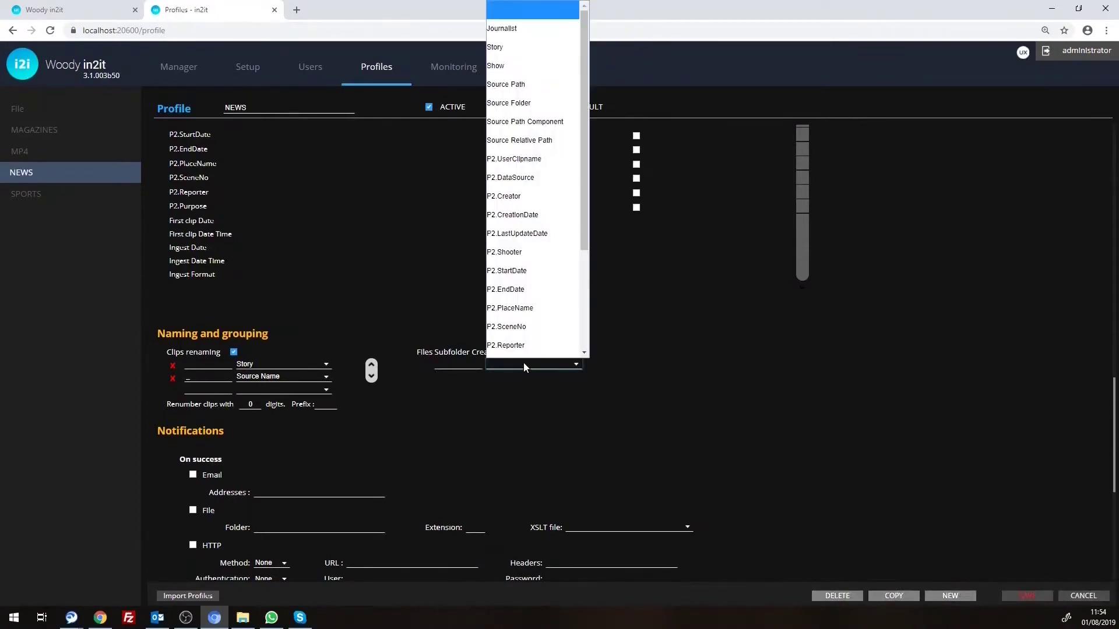
{"action": "scroll", "coordinate": [527, 315], "scroll_direction": "down", "scroll_amount": 3}
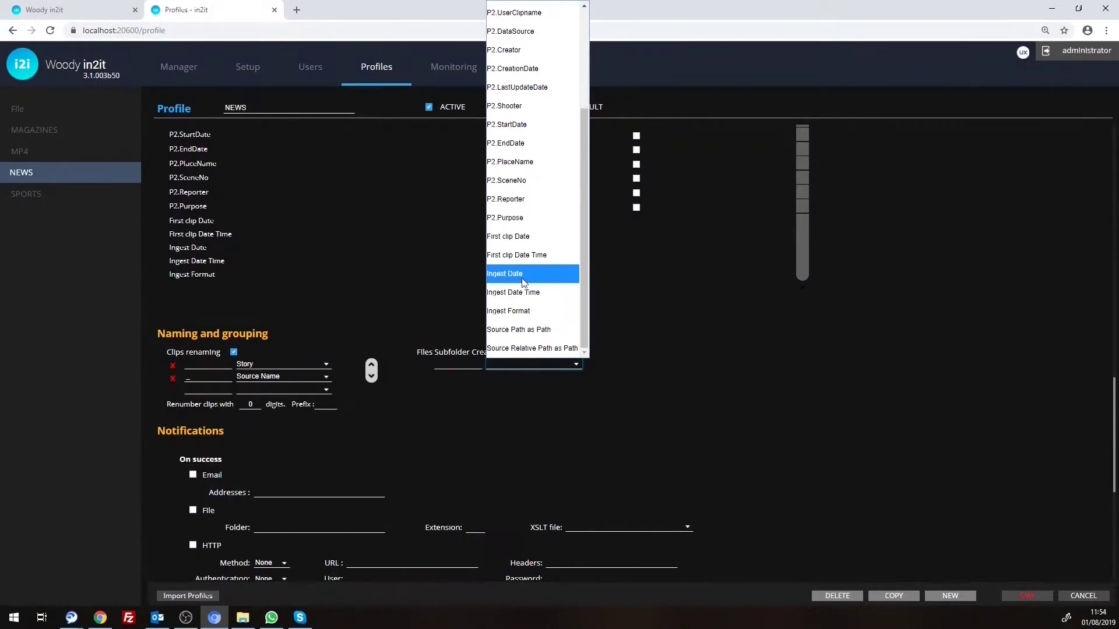
{"action": "left_click", "coordinate": [523, 282]}
Add Show as a second subfolder naming element, preceded by "/".
{"action": "left_click", "coordinate": [437, 376]}
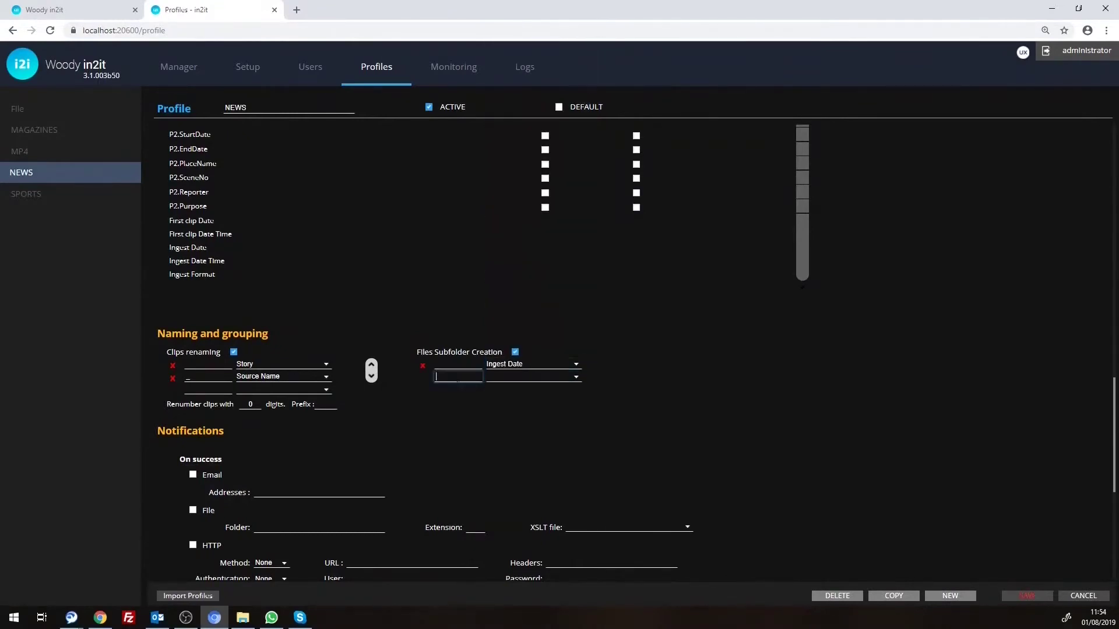
{"action": "type", "text": "/"}
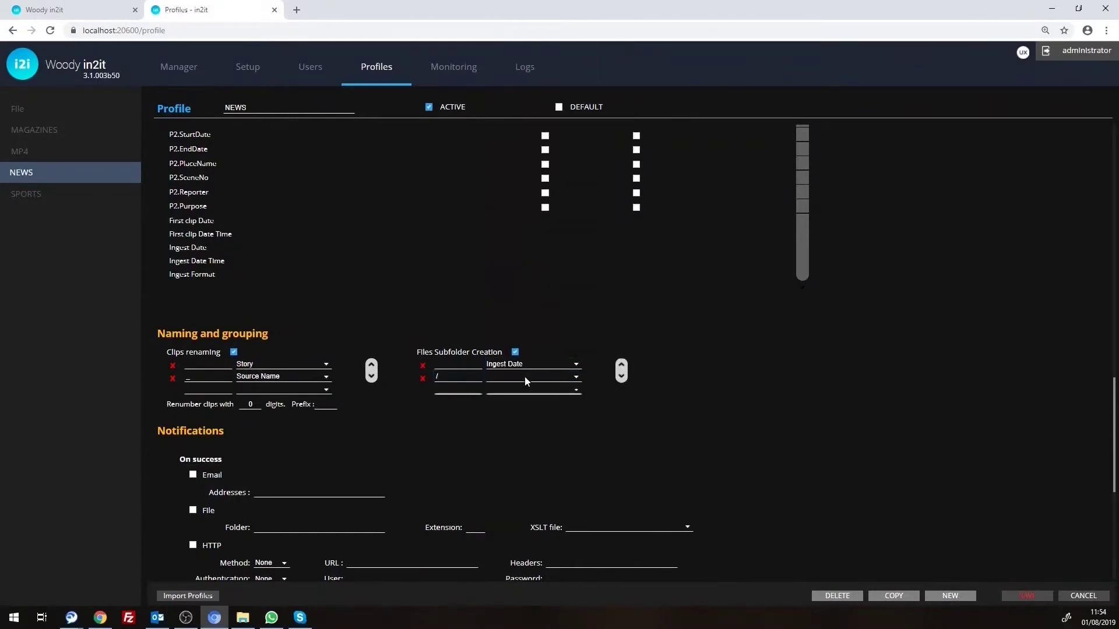
{"action": "left_click", "coordinate": [524, 376]}
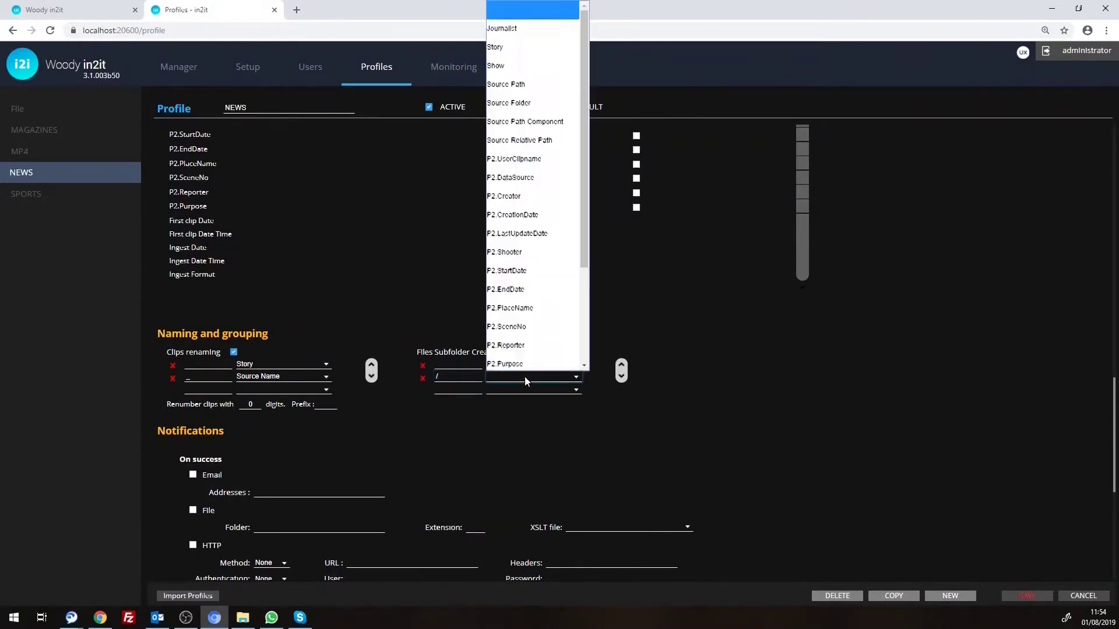
{"action": "left_click", "coordinate": [513, 62]}
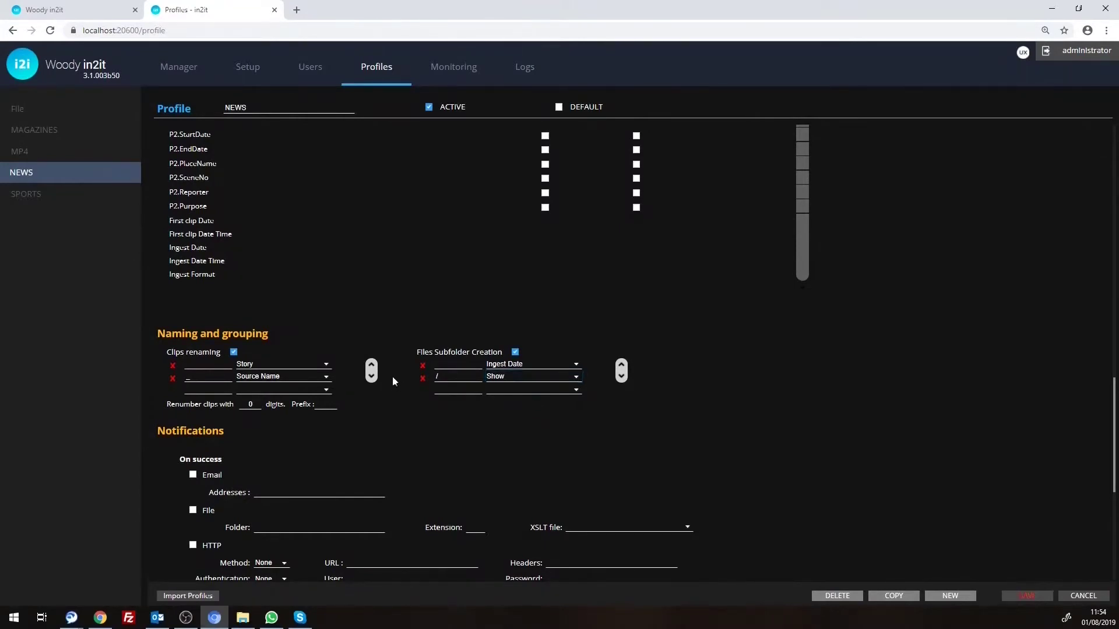
Set the NEWS profile's target mode to Avid Interplay.
{"action": "scroll", "coordinate": [392, 376], "scroll_direction": "up", "scroll_amount": 7}
{"action": "scroll", "coordinate": [382, 387], "scroll_direction": "up", "scroll_amount": 10}
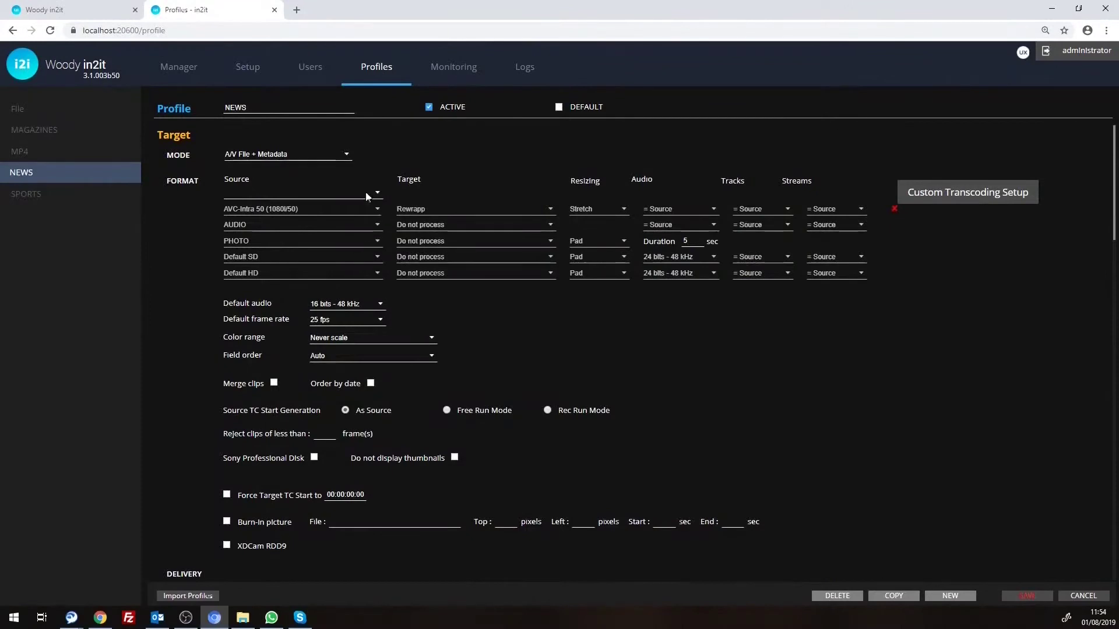
{"action": "left_click", "coordinate": [330, 156]}
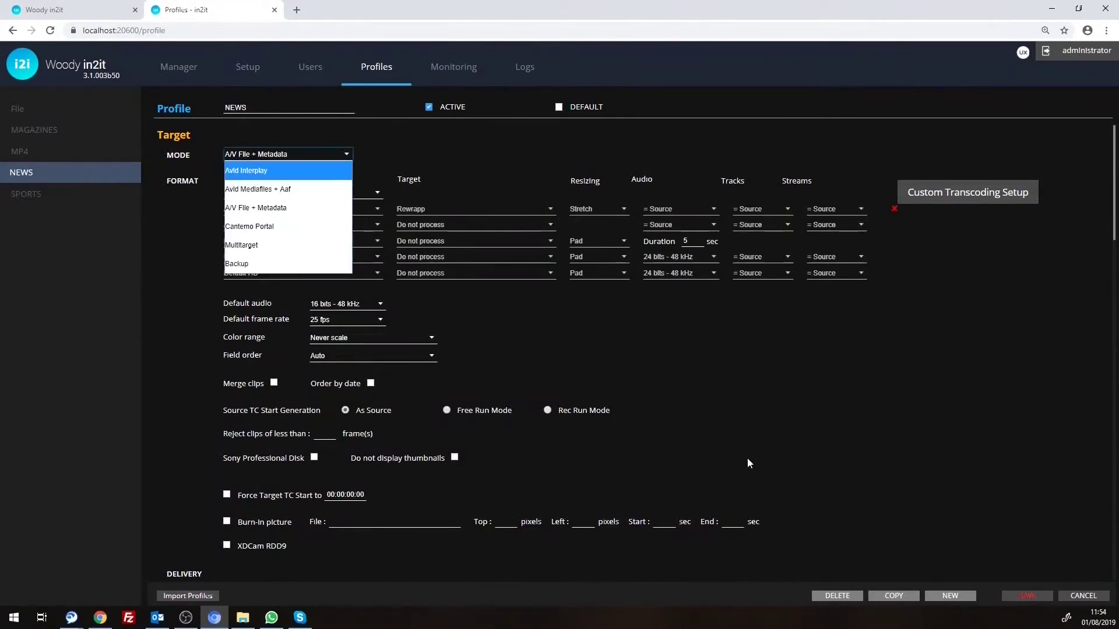
{"action": "key", "text": "Return"}
Enable Interplay shotlist creation in the naming and grouping settings, based on Story.
{"action": "scroll", "coordinate": [743, 457], "scroll_direction": "down", "scroll_amount": 15}
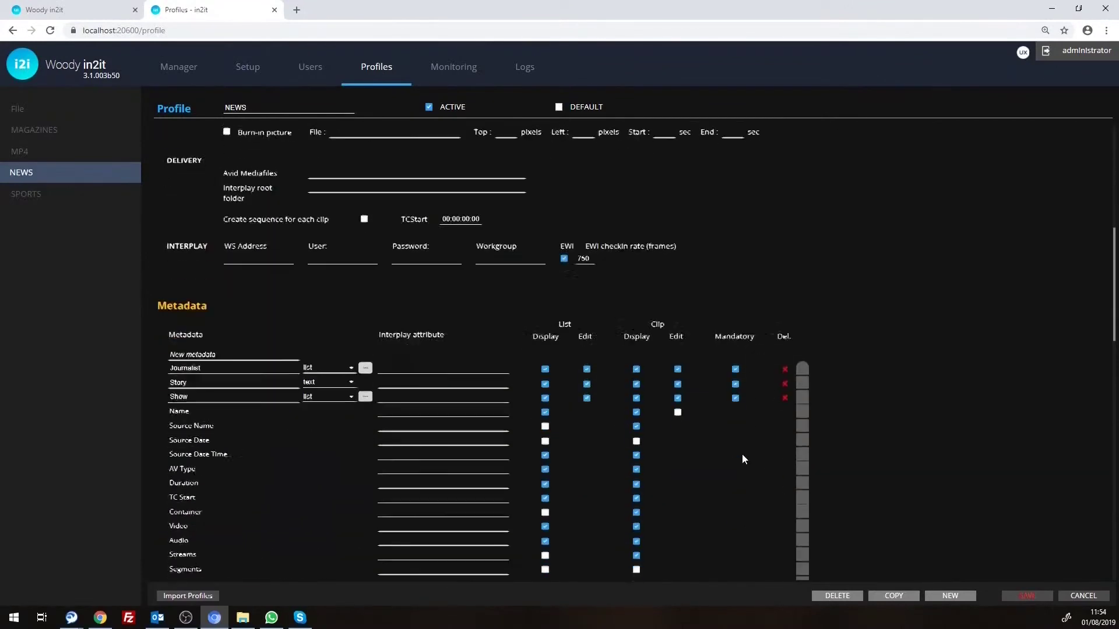
{"action": "scroll", "coordinate": [742, 454], "scroll_direction": "down", "scroll_amount": 5}
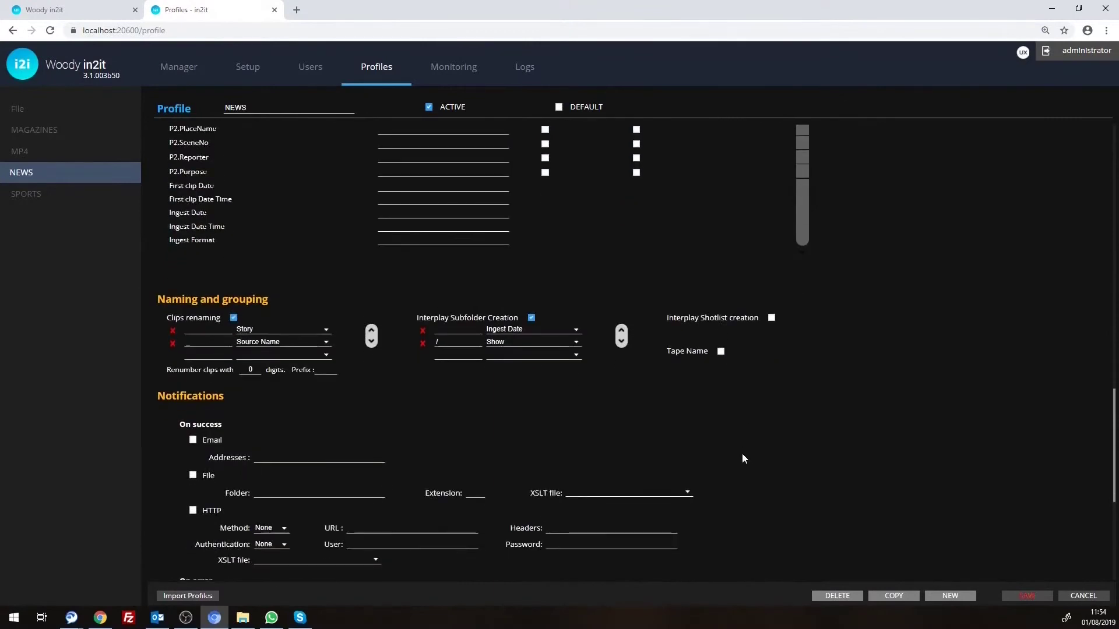
{"action": "left_click", "coordinate": [772, 318]}
{"action": "left_click", "coordinate": [771, 331]}
{"action": "scroll", "coordinate": [773, 228], "scroll_direction": "down", "scroll_amount": 1}
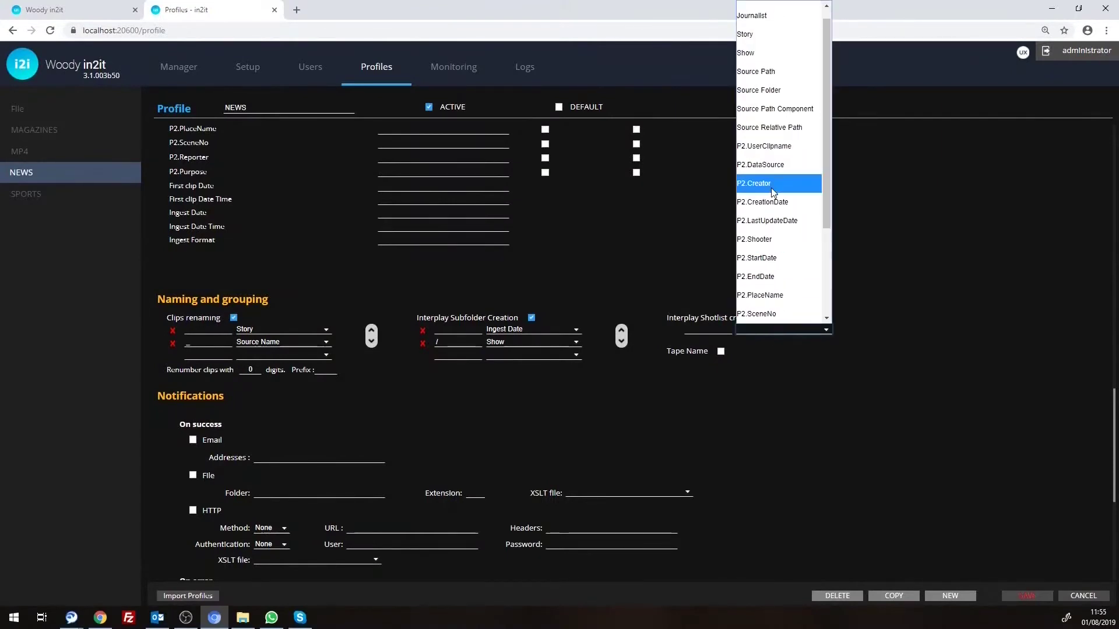
{"action": "left_click", "coordinate": [768, 34]}
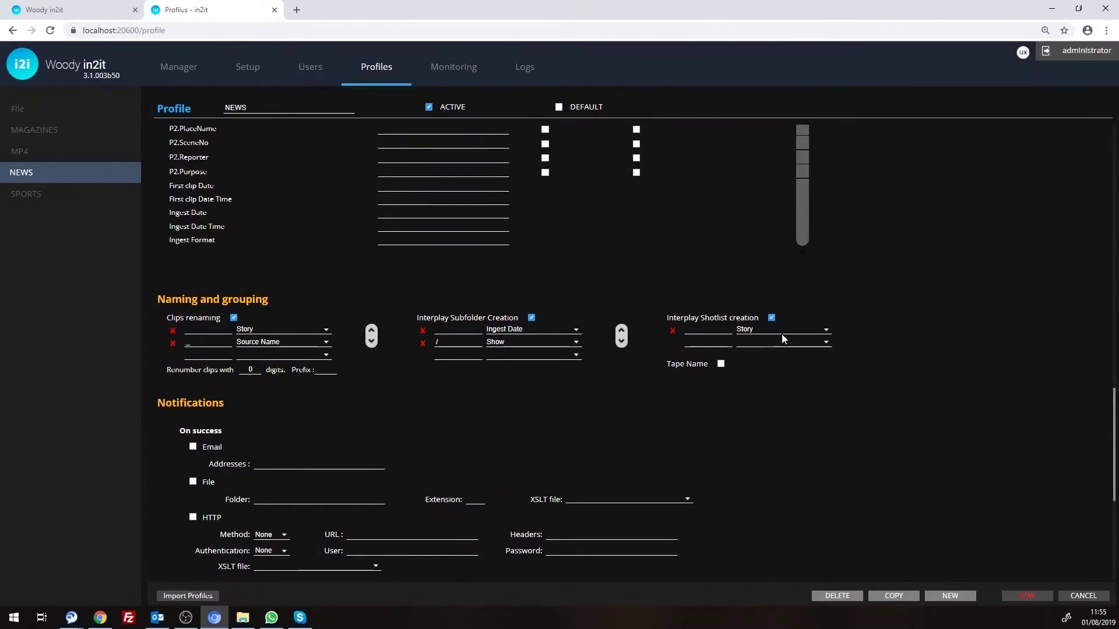
Try out the tape name option to see its metadata choices, and turn Interplay shotlist creation back off.
{"action": "left_click", "coordinate": [721, 365]}
{"action": "left_click", "coordinate": [774, 375]}
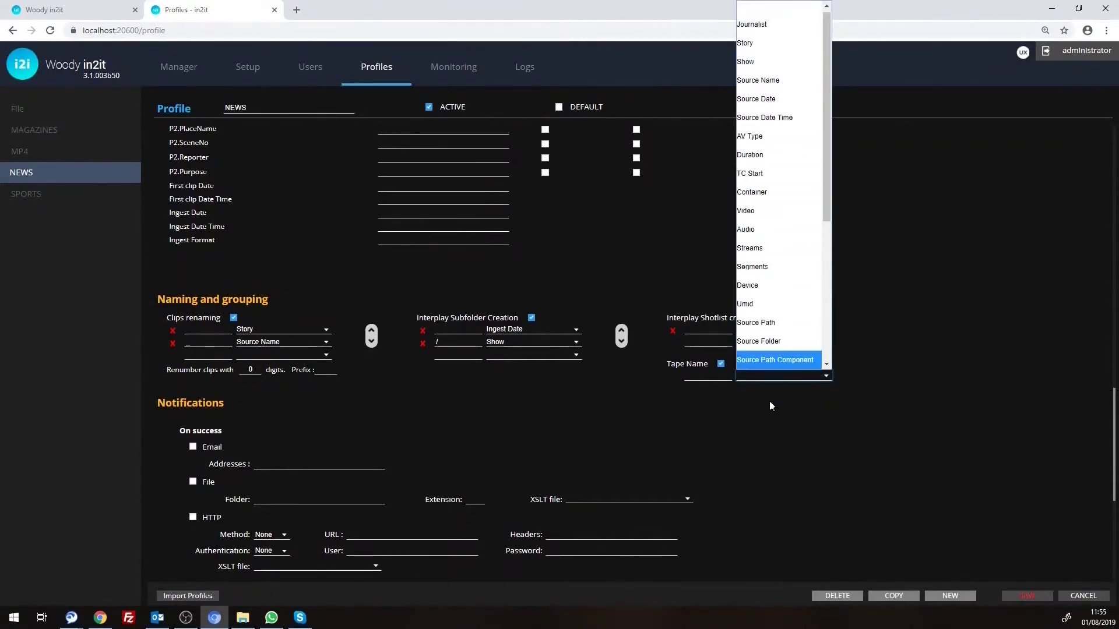
{"action": "left_click", "coordinate": [761, 429]}
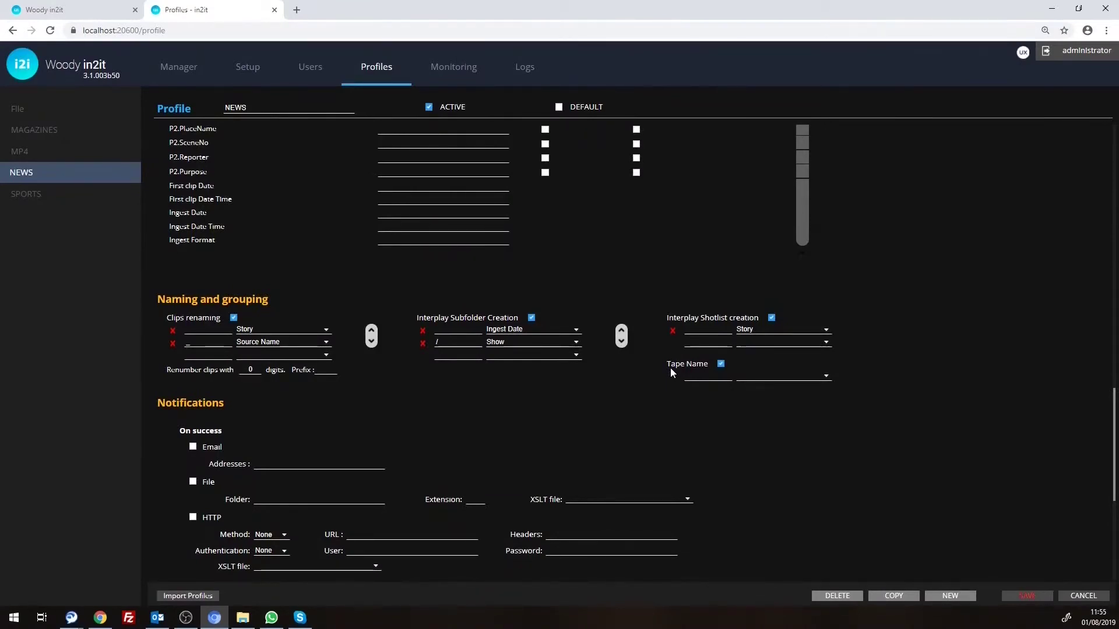
{"action": "left_click", "coordinate": [771, 318]}
Review the HTTP method and XSLT file choices in the success notification settings.
{"action": "scroll", "coordinate": [731, 401], "scroll_direction": "down", "scroll_amount": 4}
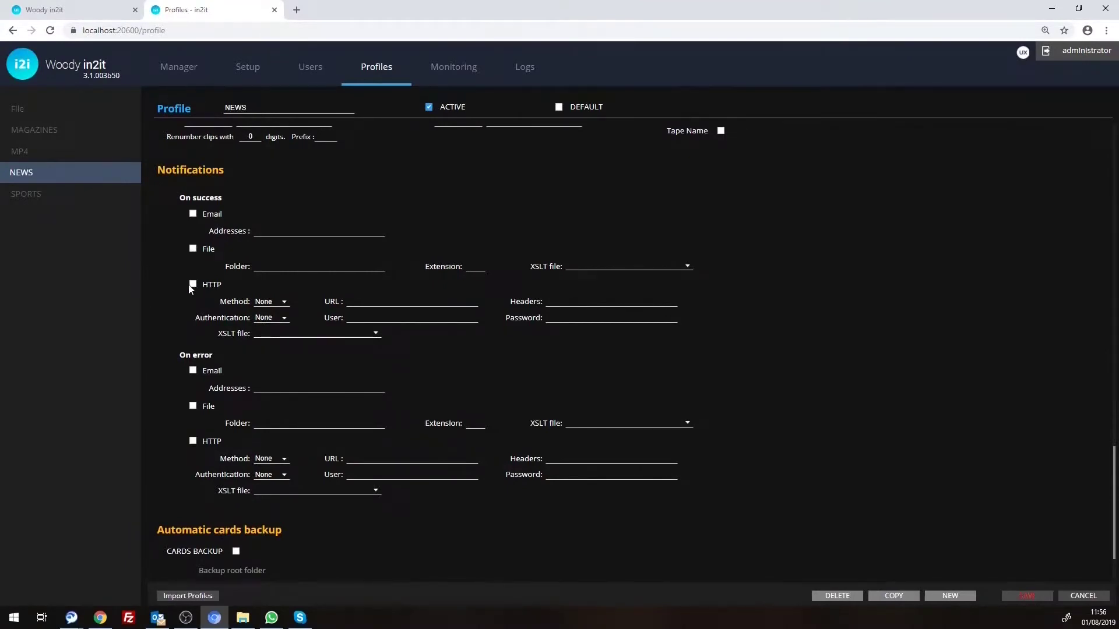
{"action": "left_click", "coordinate": [271, 302]}
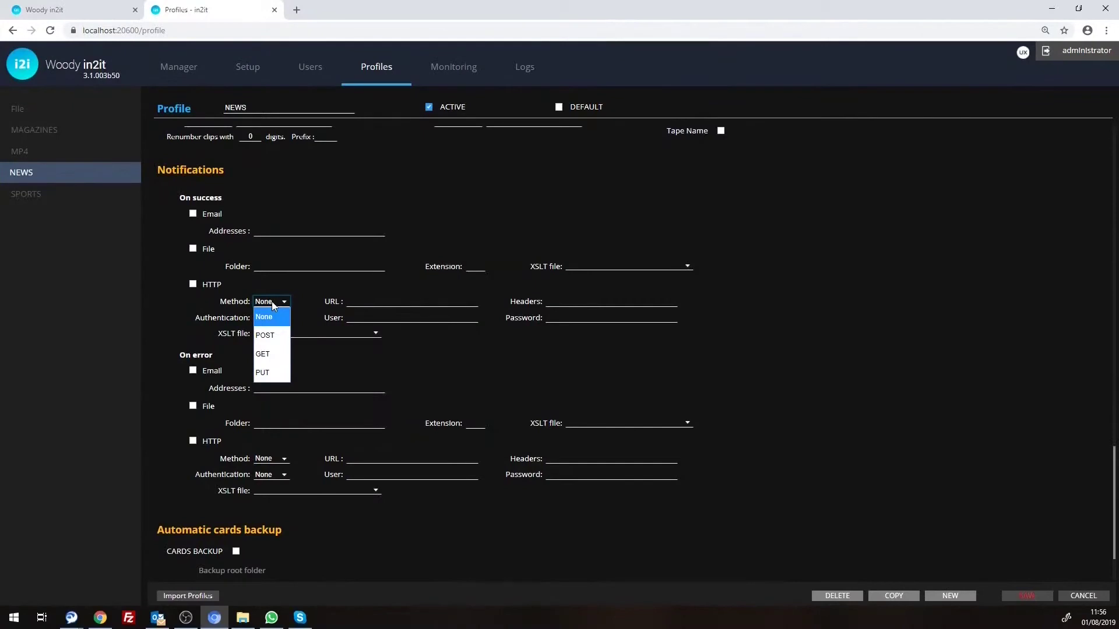
{"action": "left_click", "coordinate": [271, 302]}
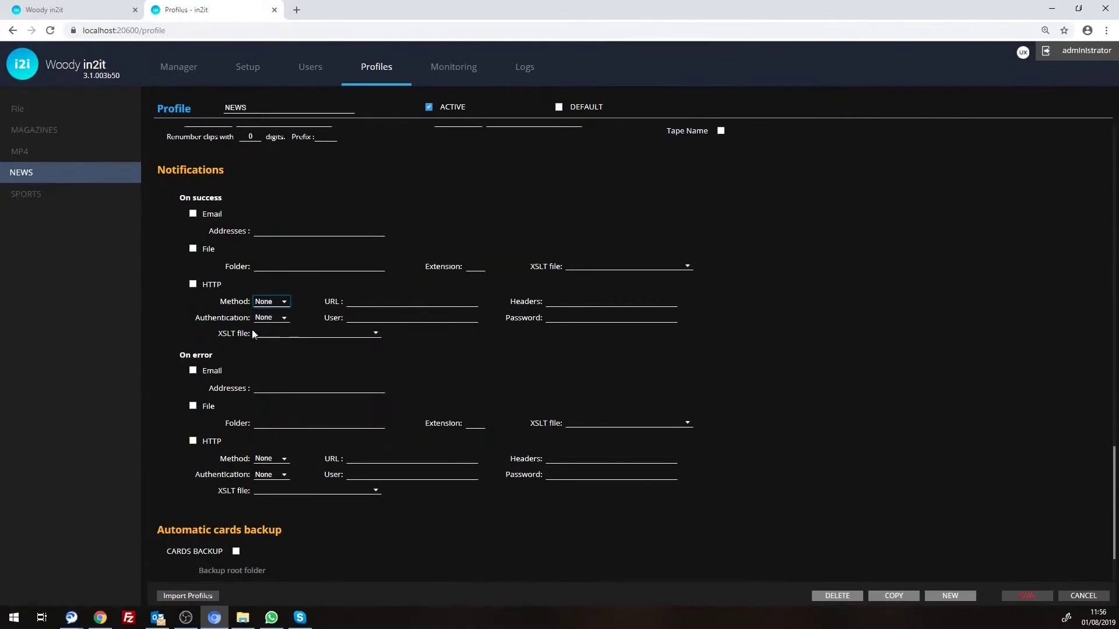
{"action": "left_click", "coordinate": [375, 334]}
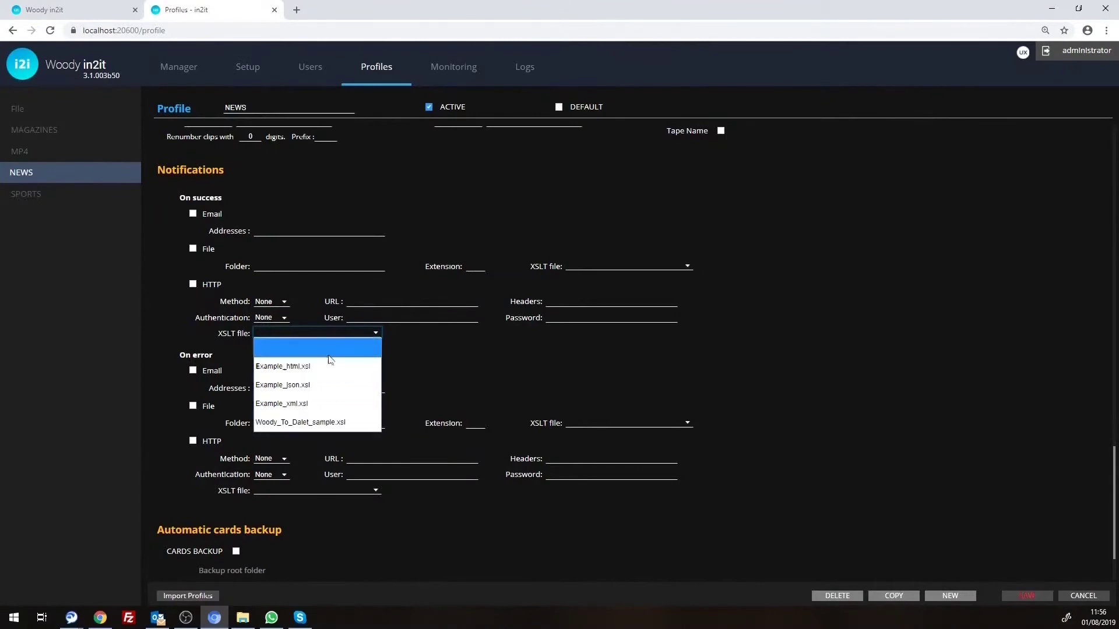
Review the error notification and automatic cards backup sections, along with the rest of the NEWS profile's settings.
{"action": "left_click", "coordinate": [428, 355]}
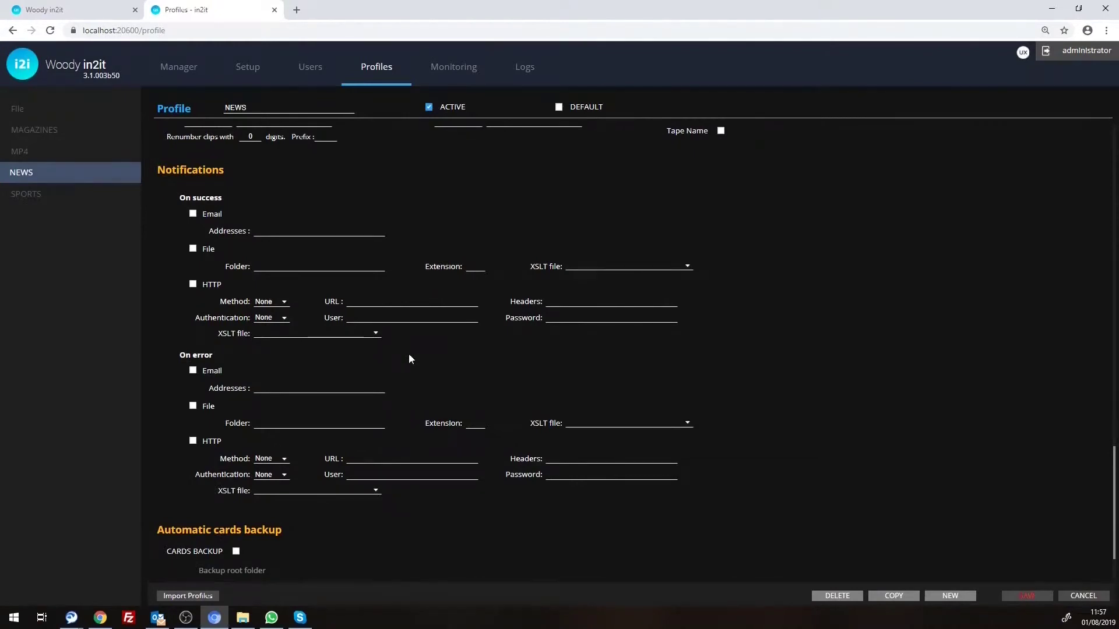
{"action": "scroll", "coordinate": [408, 355], "scroll_direction": "down", "scroll_amount": 2}
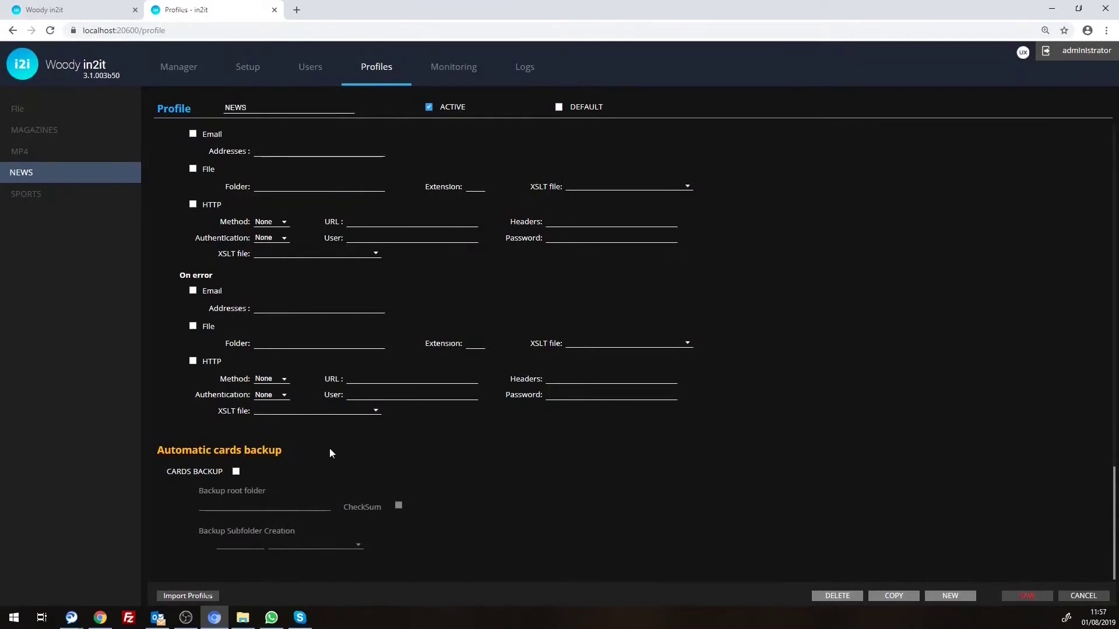
{"action": "scroll", "coordinate": [361, 440], "scroll_direction": "up", "scroll_amount": 10}
{"action": "scroll", "coordinate": [362, 442], "scroll_direction": "up", "scroll_amount": 10}
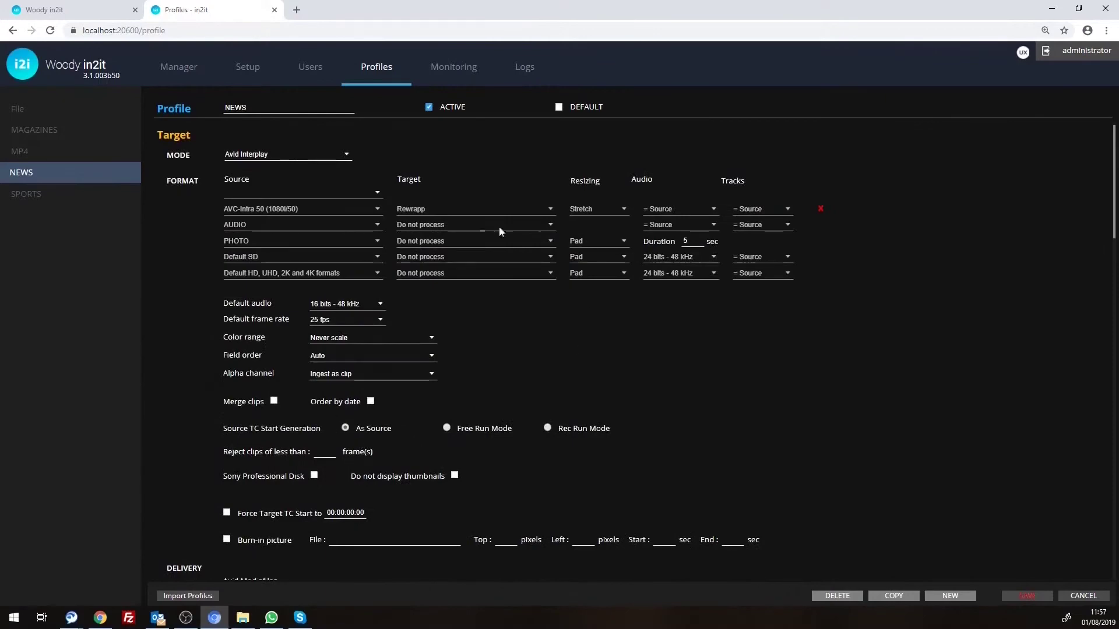
{"action": "scroll", "coordinate": [419, 444], "scroll_direction": "down", "scroll_amount": 6}
{"action": "scroll", "coordinate": [436, 445], "scroll_direction": "down", "scroll_amount": 12}
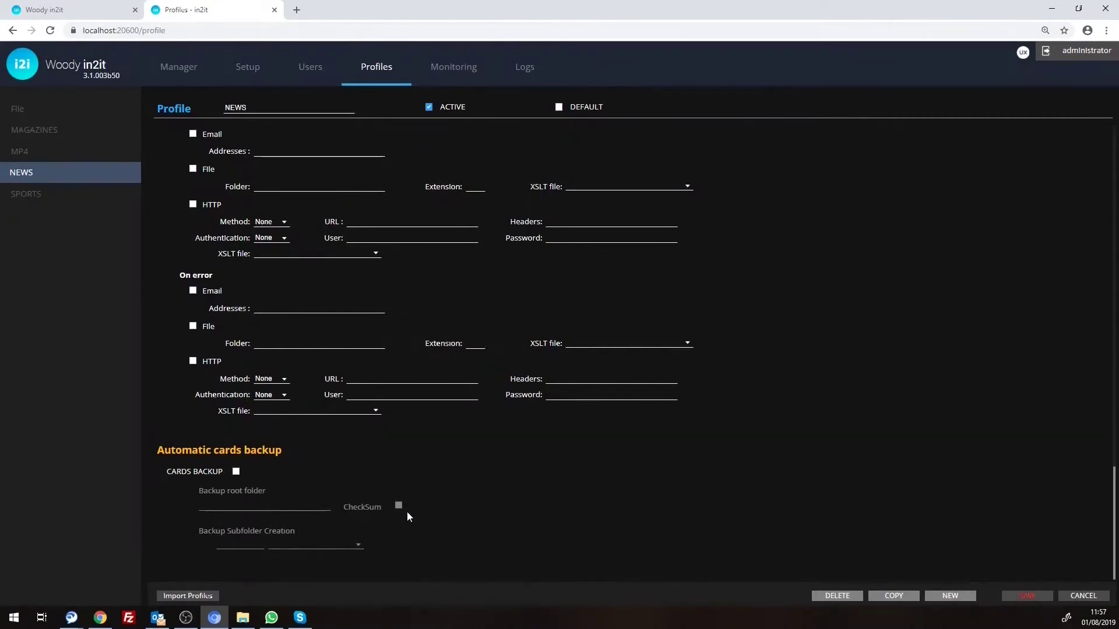
Try enabling automatic cards backup with root folder \\server\share, and look through the choices for backup subfolder creation.
{"action": "left_click", "coordinate": [237, 472]}
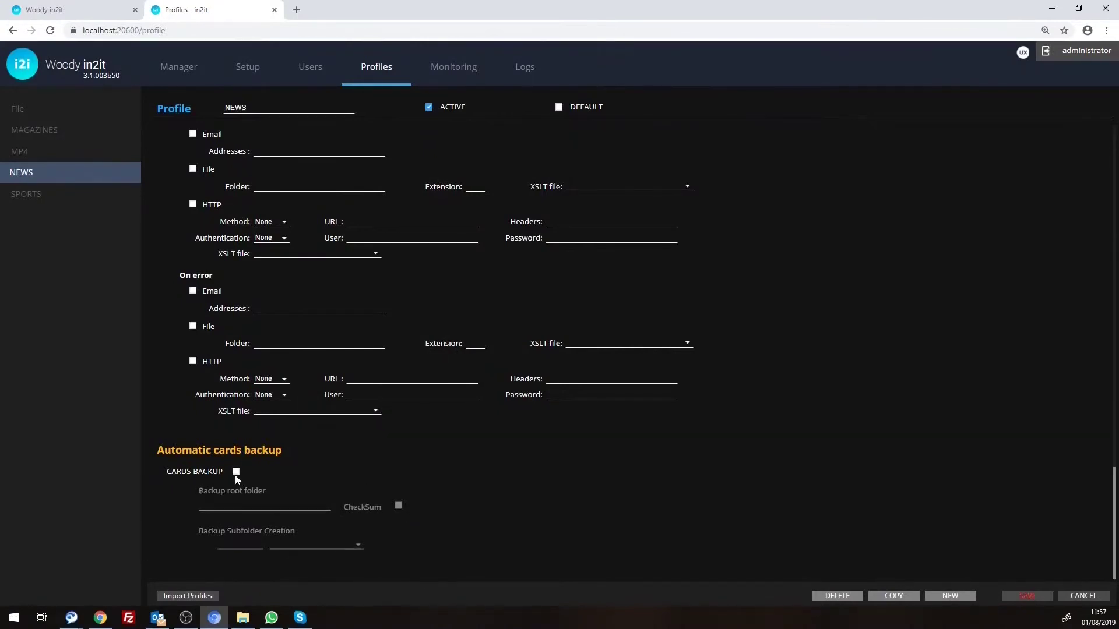
{"action": "left_click", "coordinate": [249, 506]}
{"action": "type", "text": "\\"}
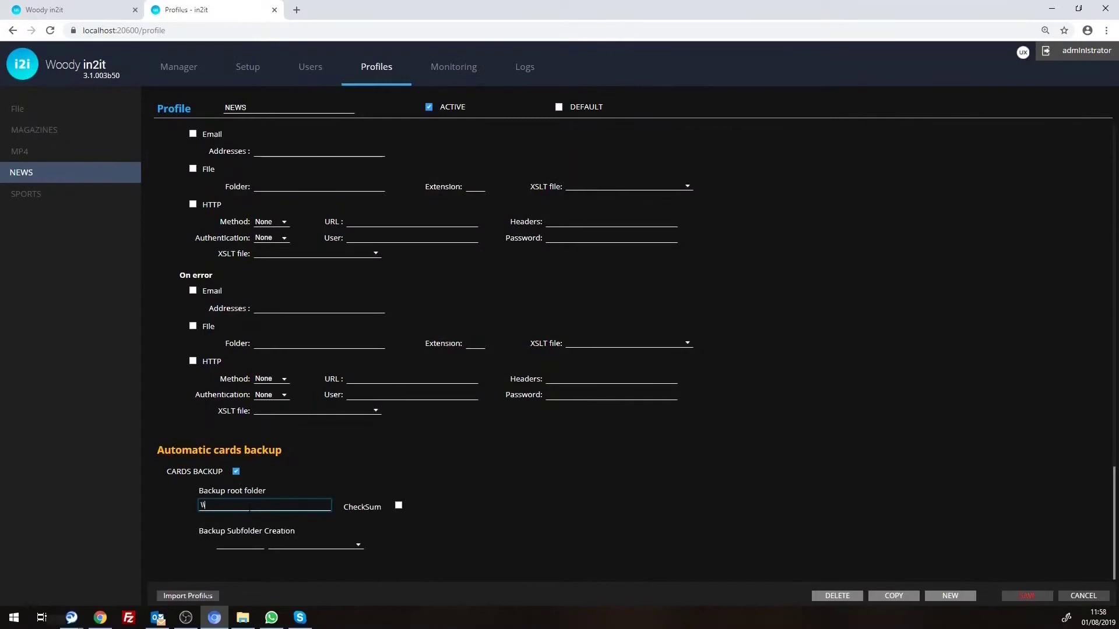
{"action": "type", "text": "server\\share"}
{"action": "left_click", "coordinate": [227, 533]}
{"action": "left_click", "coordinate": [352, 543]}
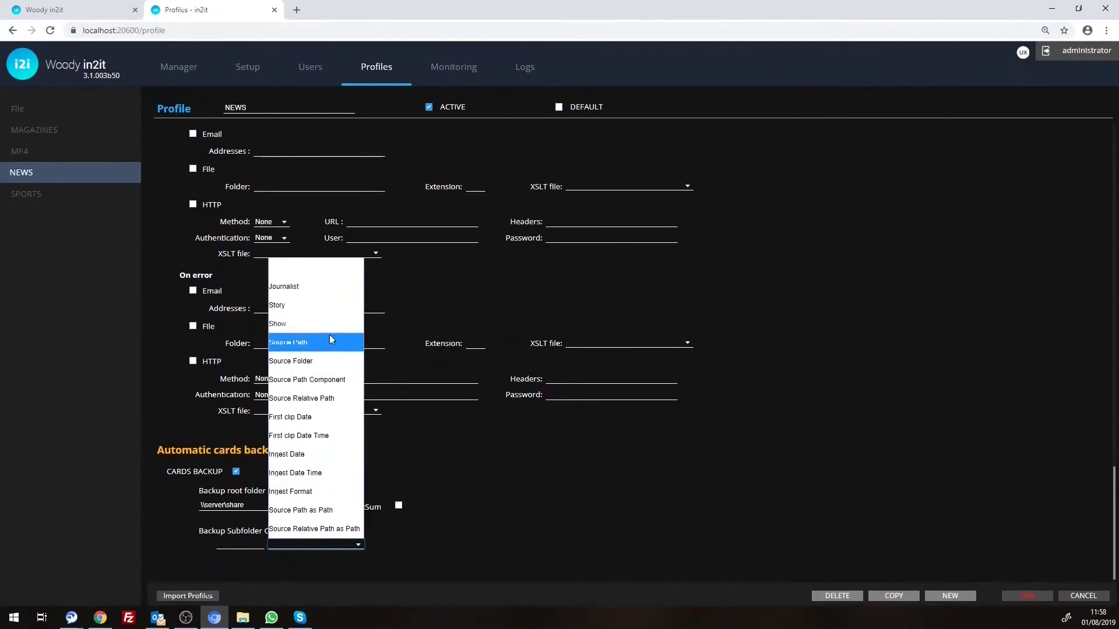
{"action": "left_click", "coordinate": [512, 457]}
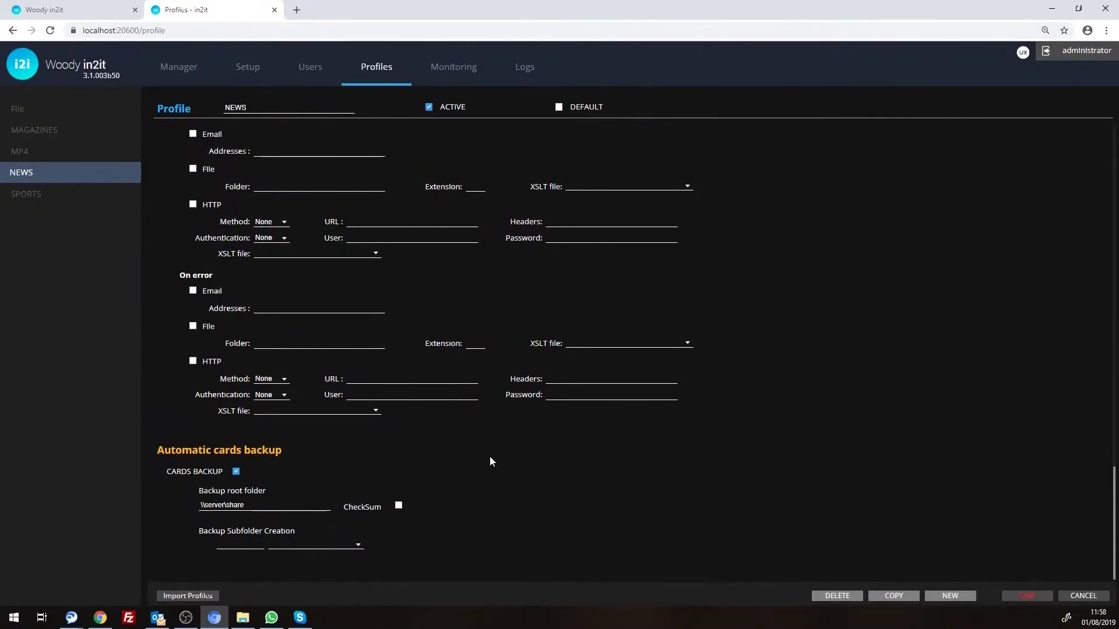
Discard all unsaved changes to the NEWS profile and check its restored settings from the backup section up to the target mode.
{"action": "left_click", "coordinate": [1083, 596]}
{"action": "left_click", "coordinate": [617, 98]}
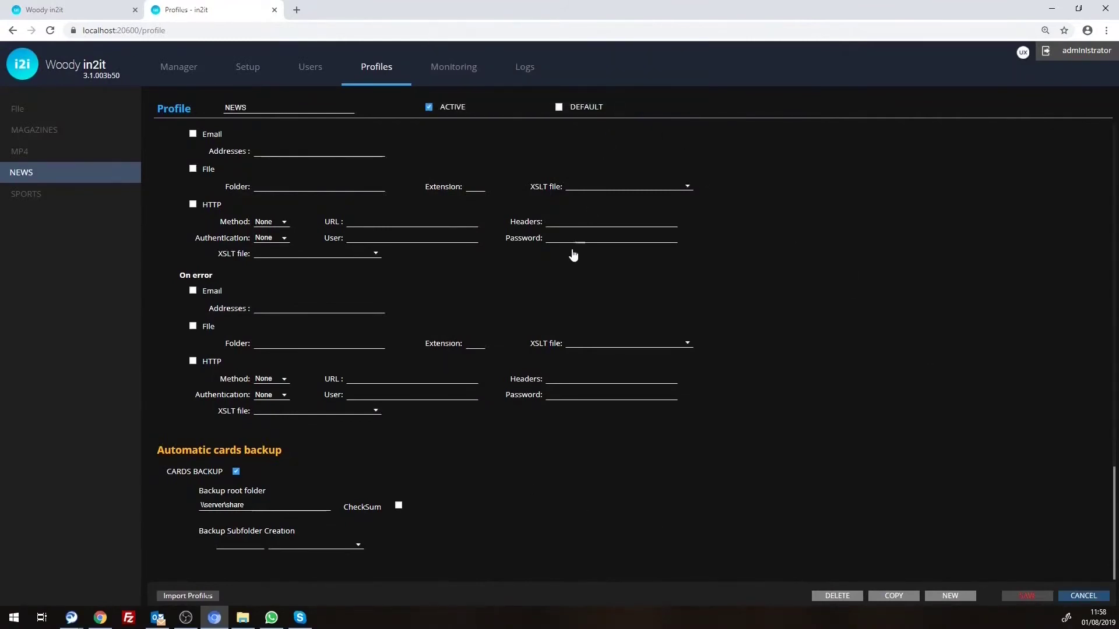
{"action": "scroll", "coordinate": [550, 290], "scroll_direction": "up", "scroll_amount": 15}
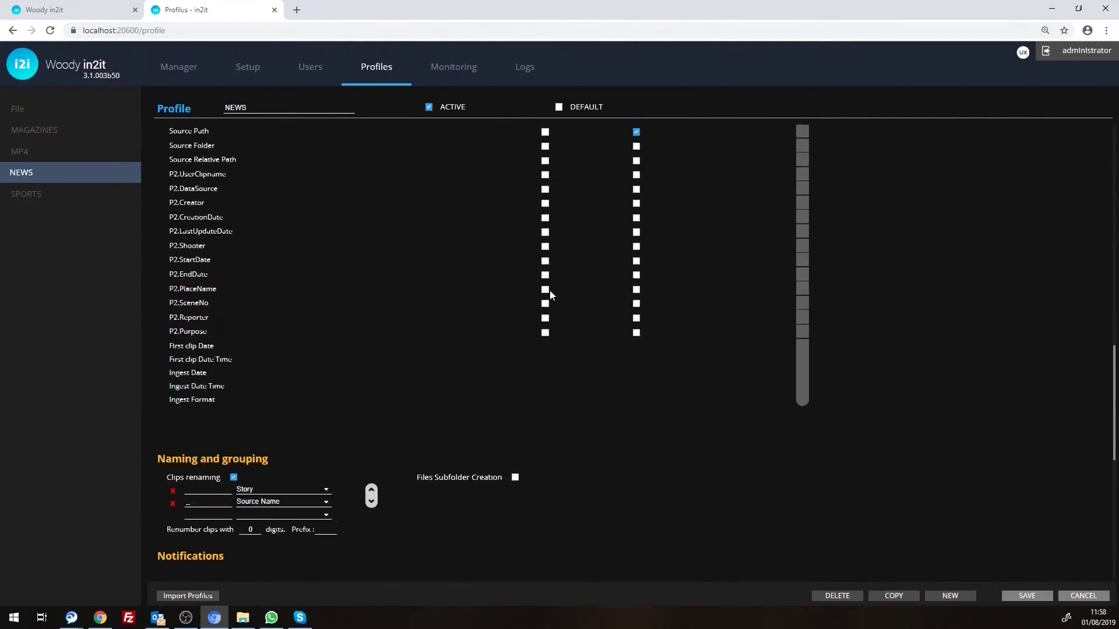
{"action": "scroll", "coordinate": [551, 291], "scroll_direction": "up", "scroll_amount": 8}
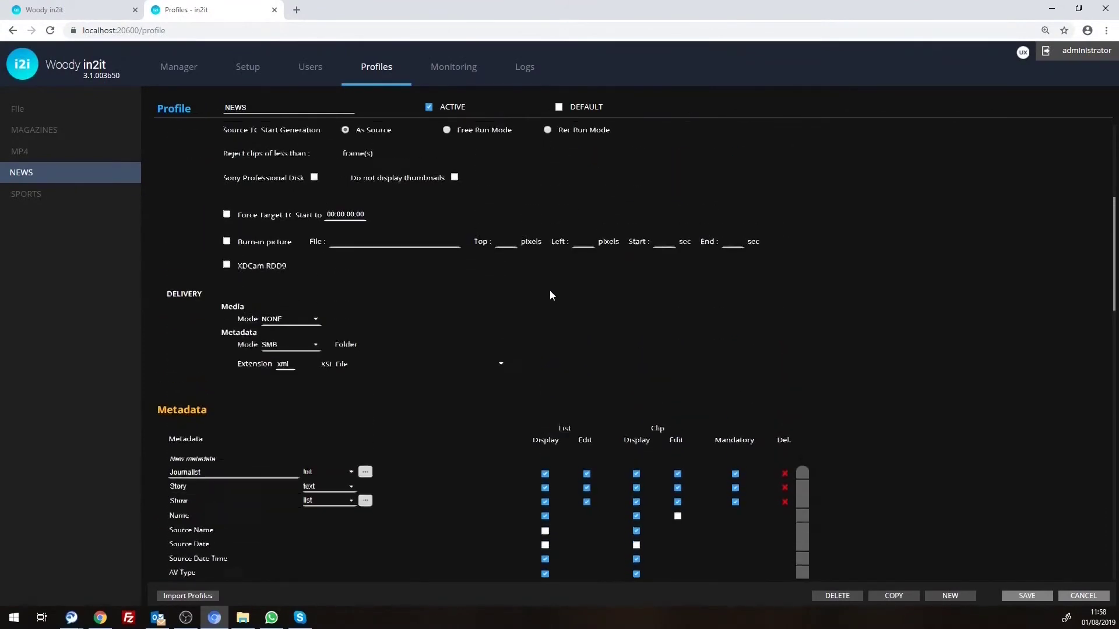
{"action": "scroll", "coordinate": [550, 291], "scroll_direction": "up", "scroll_amount": 3}
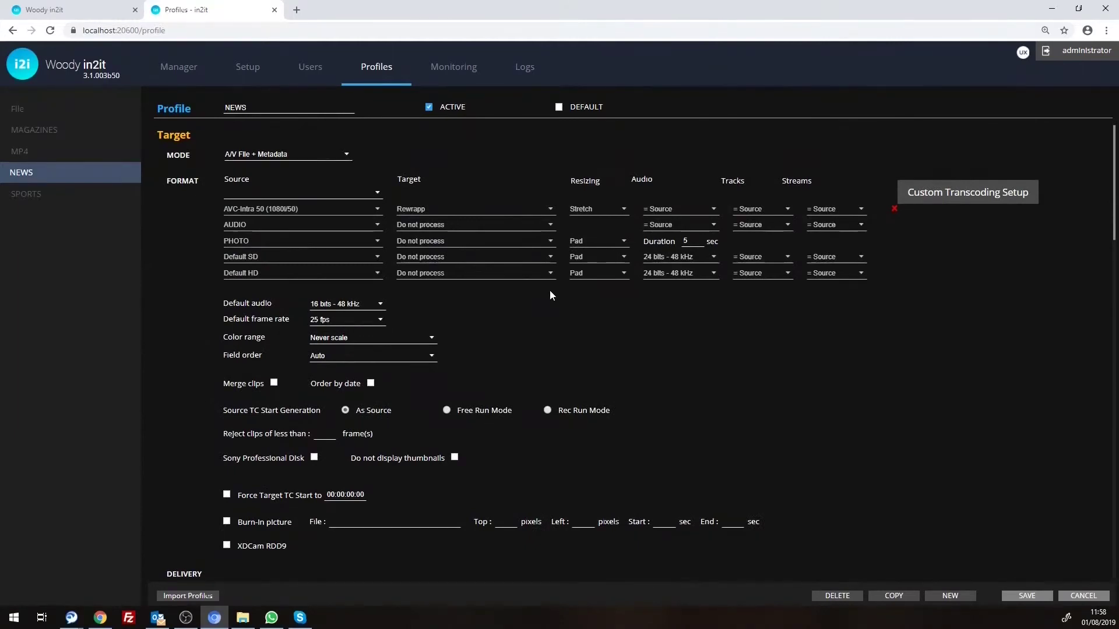
Check the profile selector on the ingest page, and go back over the NEWS profile's settings.
{"action": "left_click", "coordinate": [96, 10]}
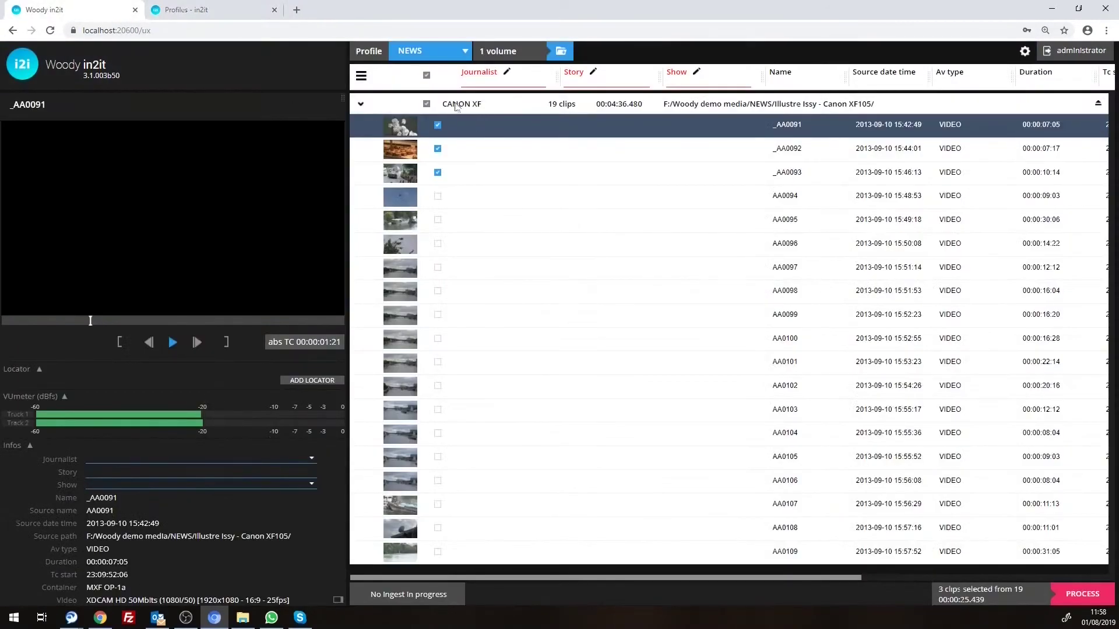
{"action": "left_click", "coordinate": [460, 59]}
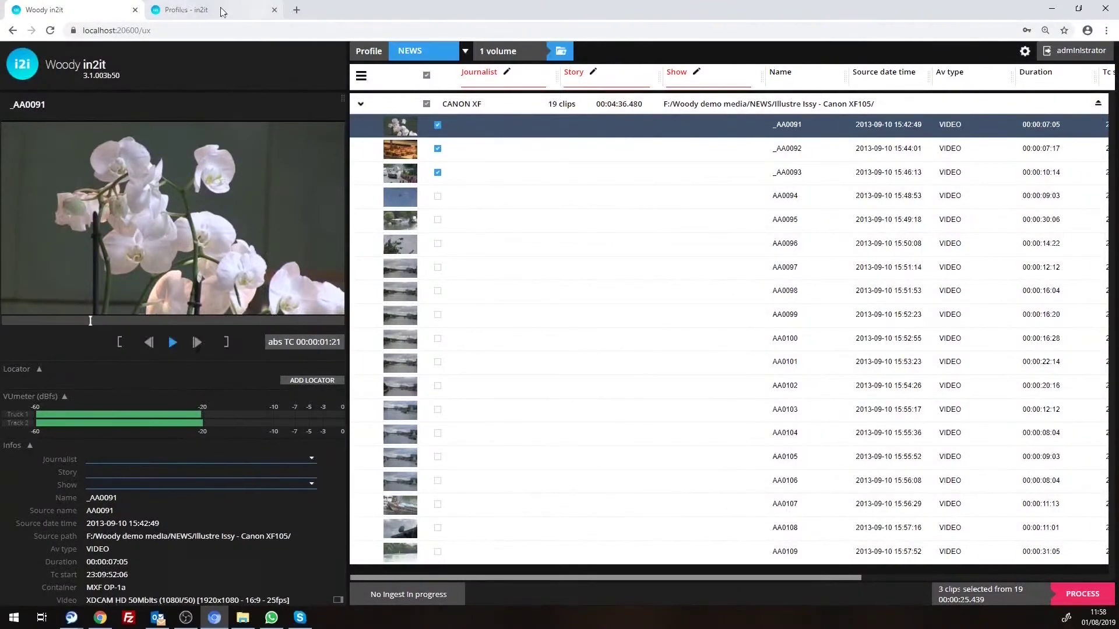
{"action": "left_click", "coordinate": [193, 10]}
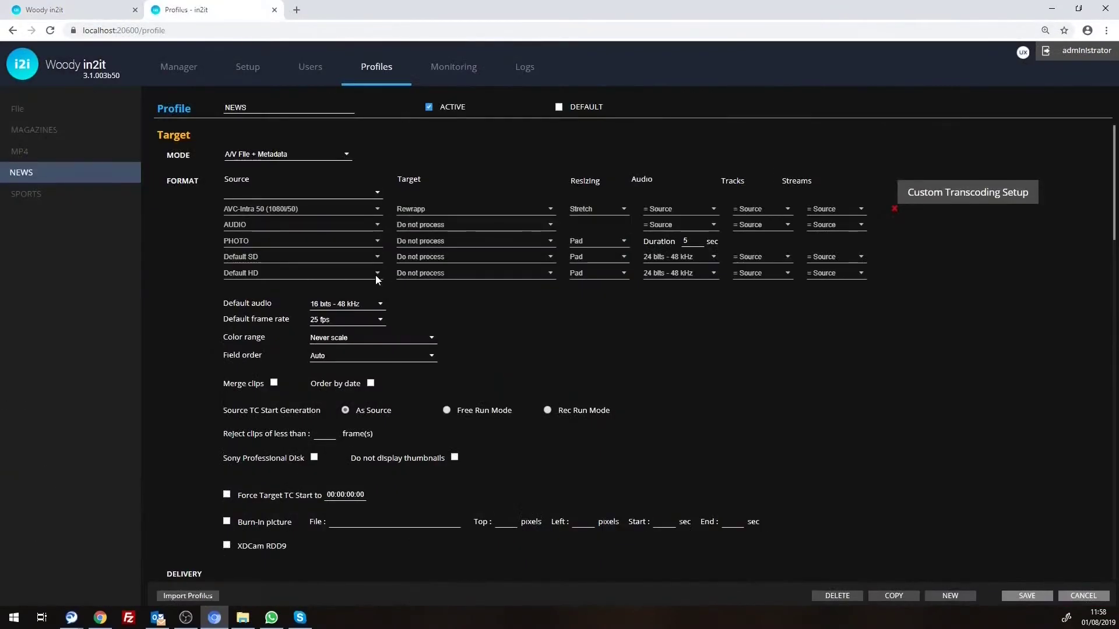
{"action": "scroll", "coordinate": [372, 274], "scroll_direction": "down", "scroll_amount": 3}
{"action": "scroll", "coordinate": [364, 267], "scroll_direction": "down", "scroll_amount": 3}
{"action": "scroll", "coordinate": [344, 257], "scroll_direction": "up", "scroll_amount": 6}
Leave the NEWS profile without saving and examine the user accounts with their permissions and groups.
{"action": "left_click", "coordinate": [317, 68]}
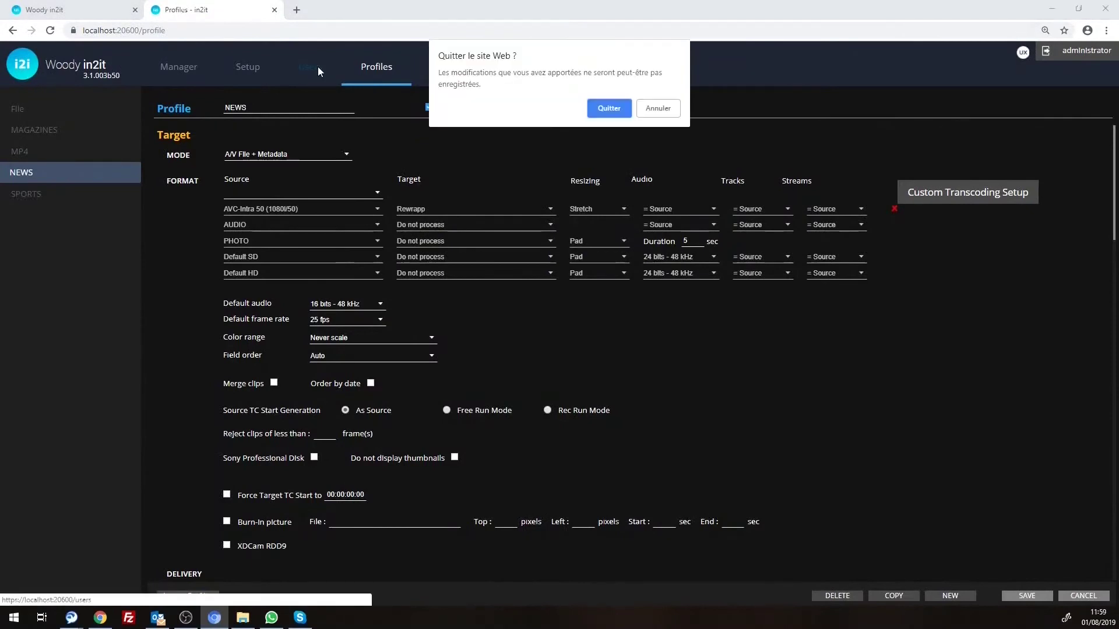
{"action": "left_click", "coordinate": [600, 111]}
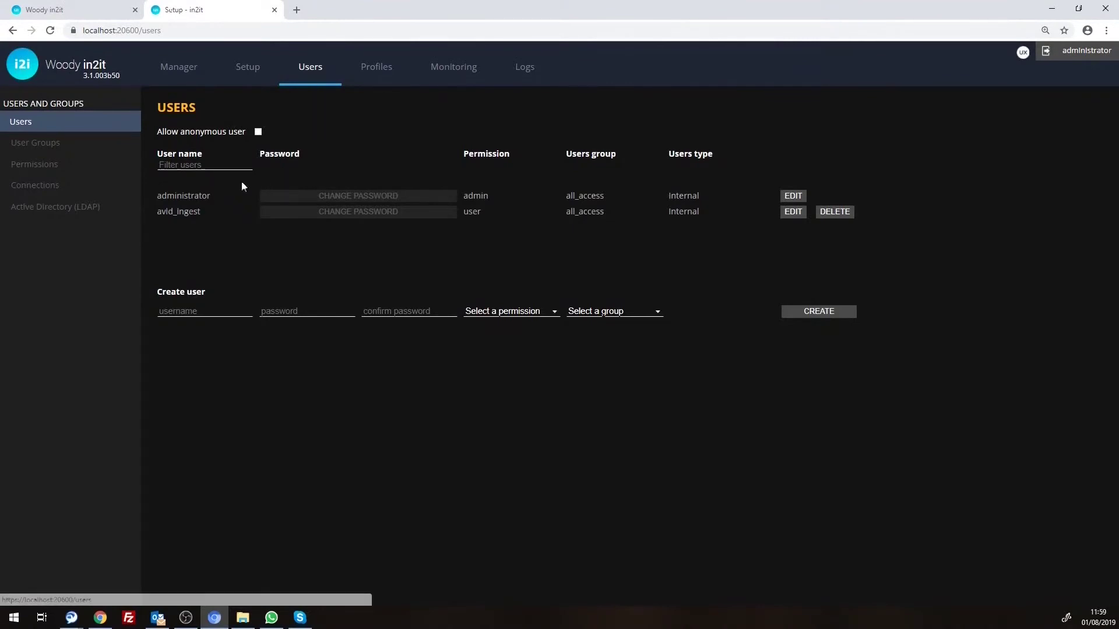
{"action": "left_click_drag", "start_coordinate": [157, 195], "coordinate": [206, 195]}
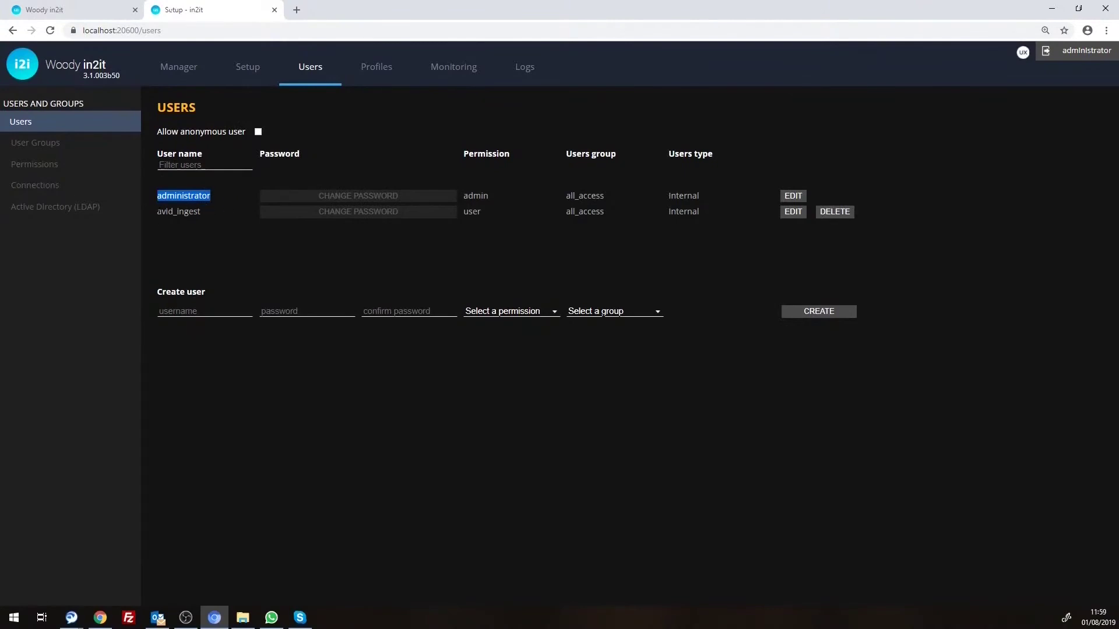
{"action": "left_click_drag", "start_coordinate": [156, 211], "coordinate": [202, 214]}
{"action": "left_click", "coordinate": [202, 214]}
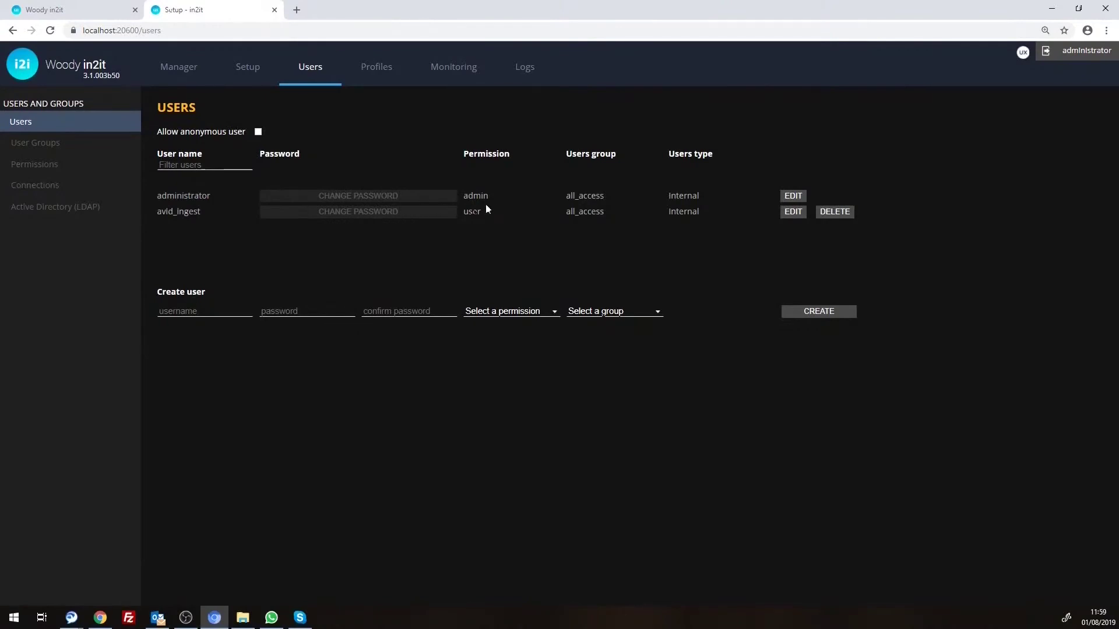
{"action": "left_click_drag", "start_coordinate": [488, 210], "coordinate": [464, 212]}
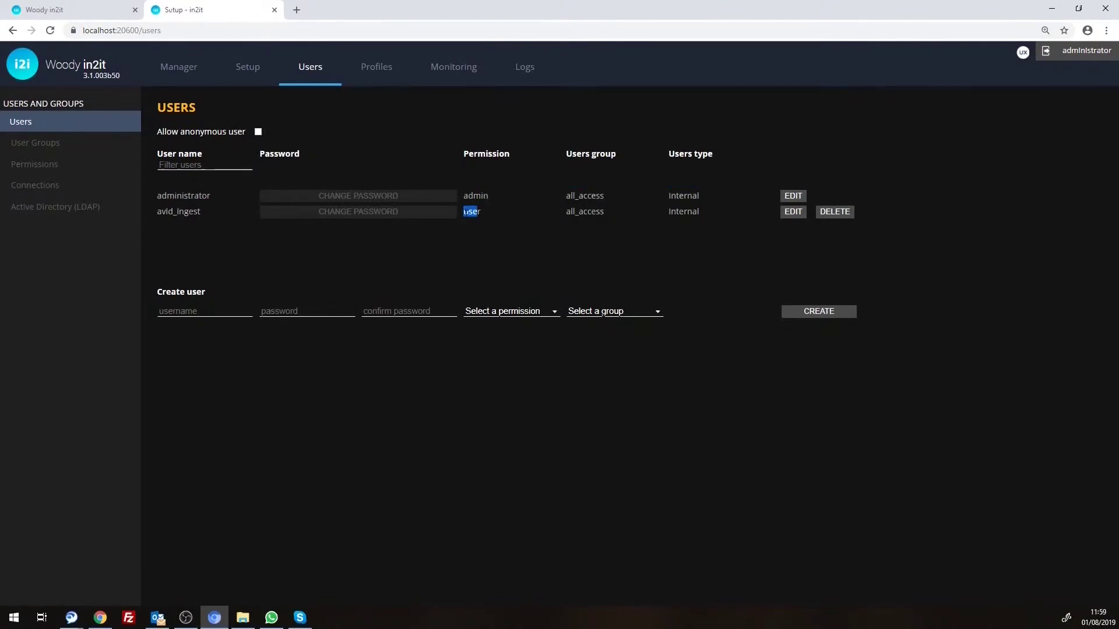
{"action": "left_click", "coordinate": [568, 198]}
{"action": "left_click_drag", "start_coordinate": [605, 211], "coordinate": [566, 212]}
{"action": "left_click", "coordinate": [553, 236]}
Check which profiles the avid only user group gives access to, leaving its selection as it is.
{"action": "left_click", "coordinate": [44, 144]}
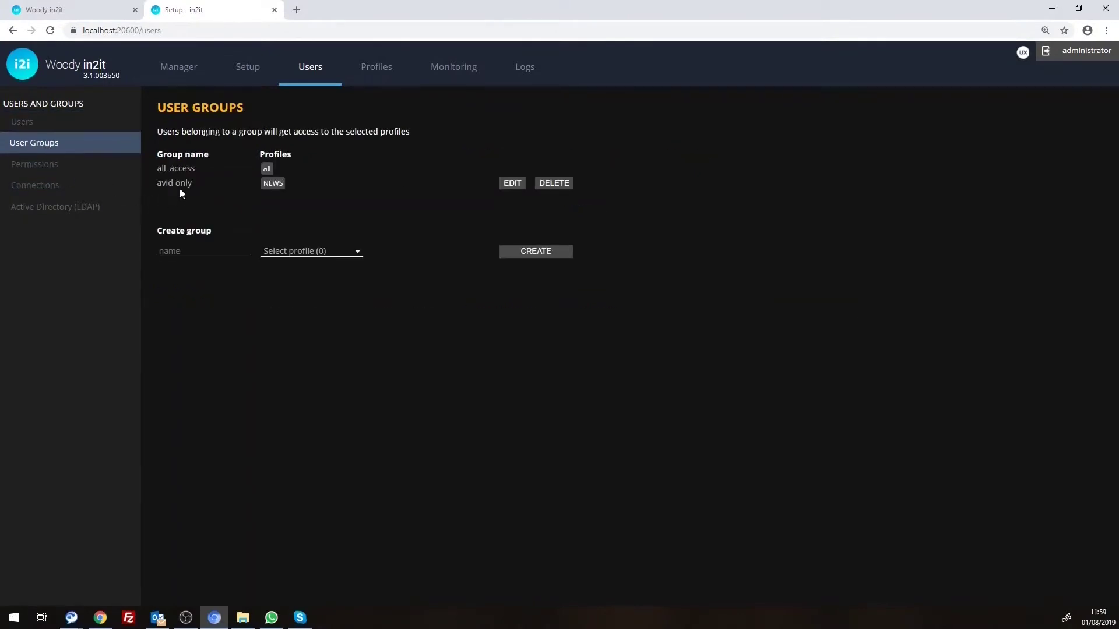
{"action": "left_click_drag", "start_coordinate": [194, 185], "coordinate": [161, 184]}
{"action": "left_click", "coordinate": [510, 185]}
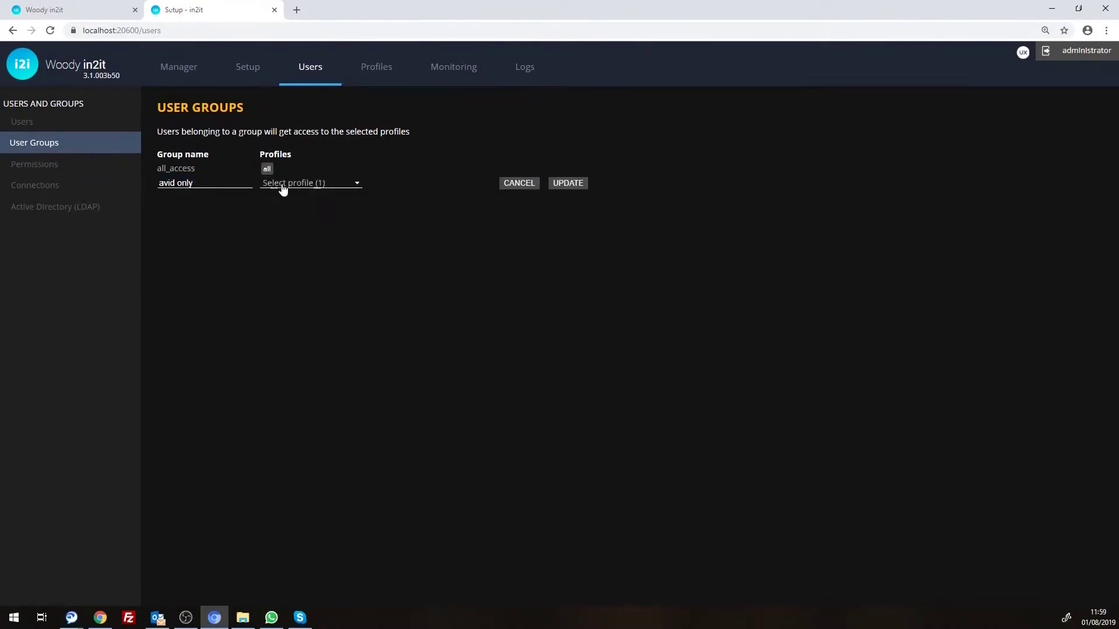
{"action": "left_click", "coordinate": [315, 186]}
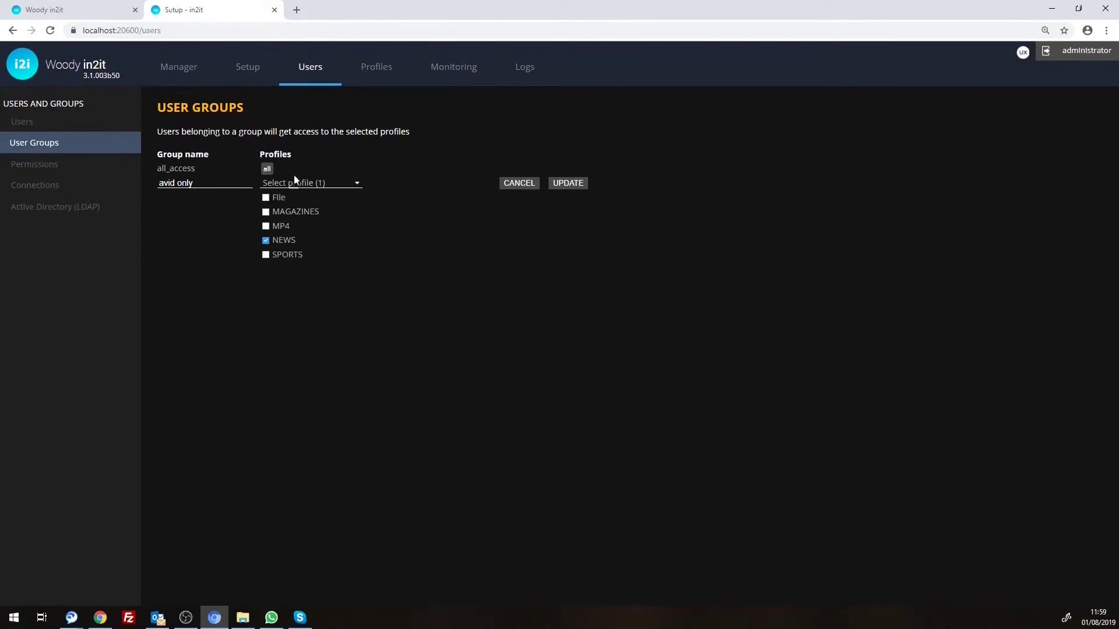
{"action": "left_click", "coordinate": [552, 186]}
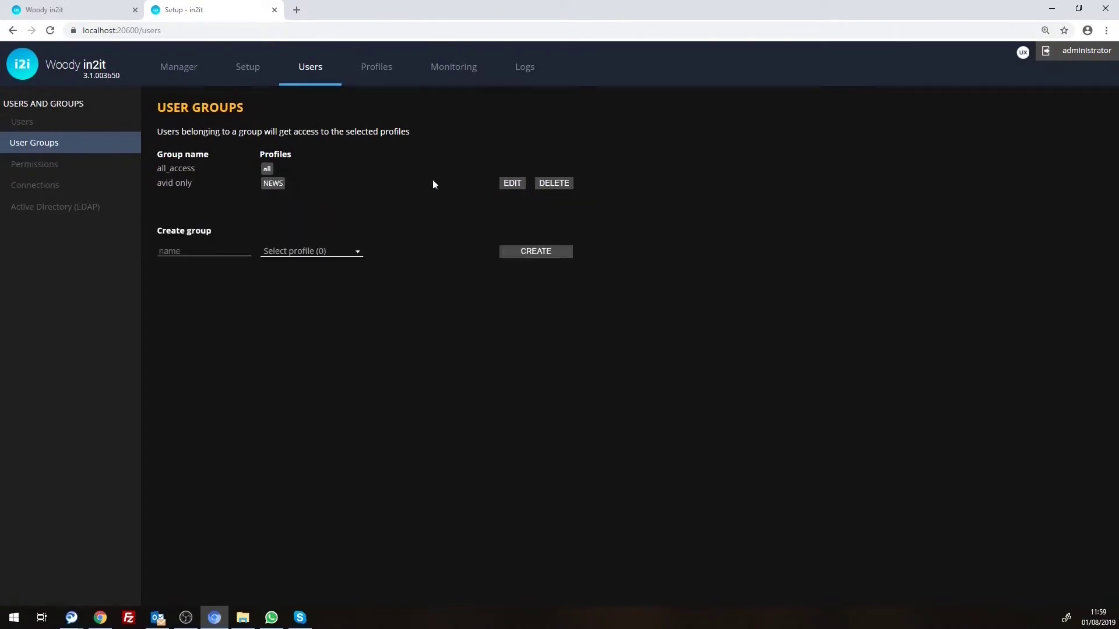
Assign the avid_ingest user to the avid only group and save the account.
{"action": "left_click", "coordinate": [50, 123]}
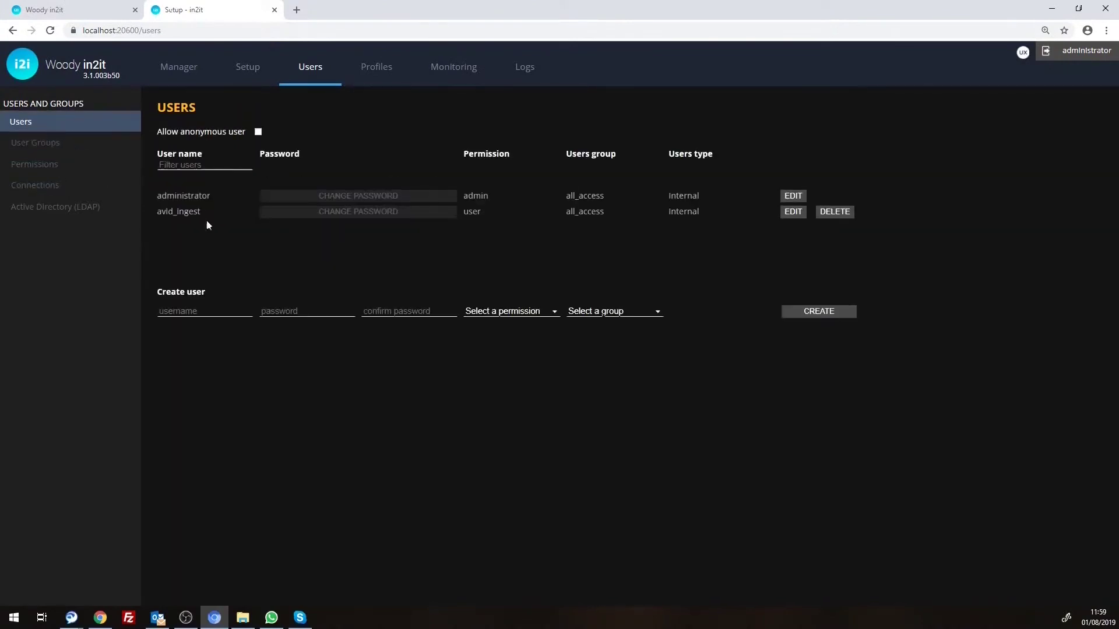
{"action": "left_click", "coordinate": [791, 213]}
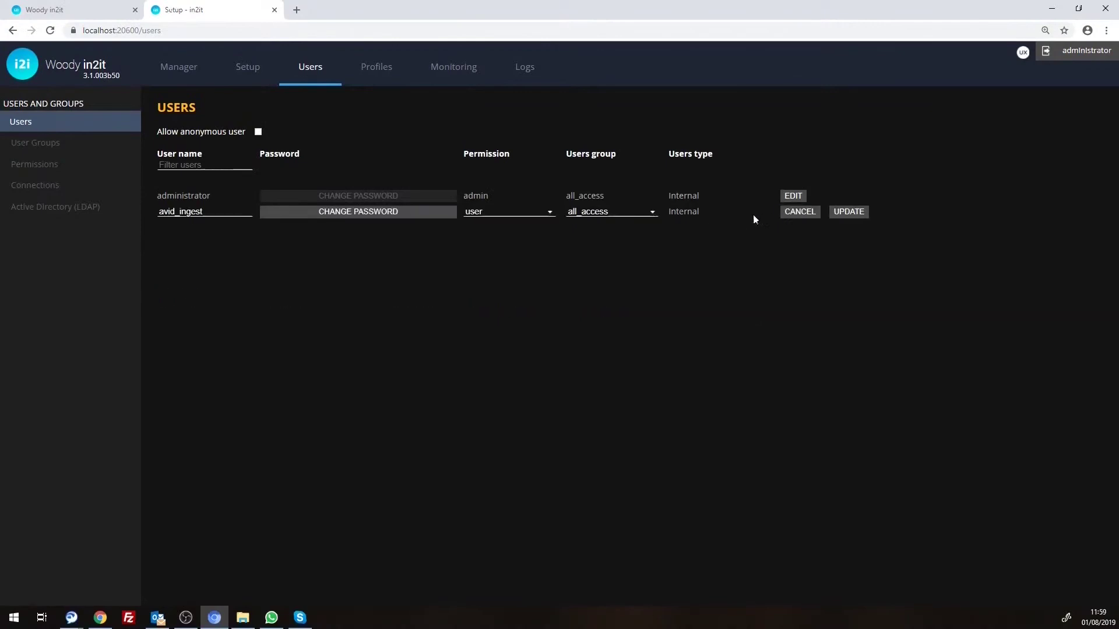
{"action": "left_click", "coordinate": [644, 213]}
{"action": "left_click", "coordinate": [600, 263]}
{"action": "left_click", "coordinate": [854, 214]}
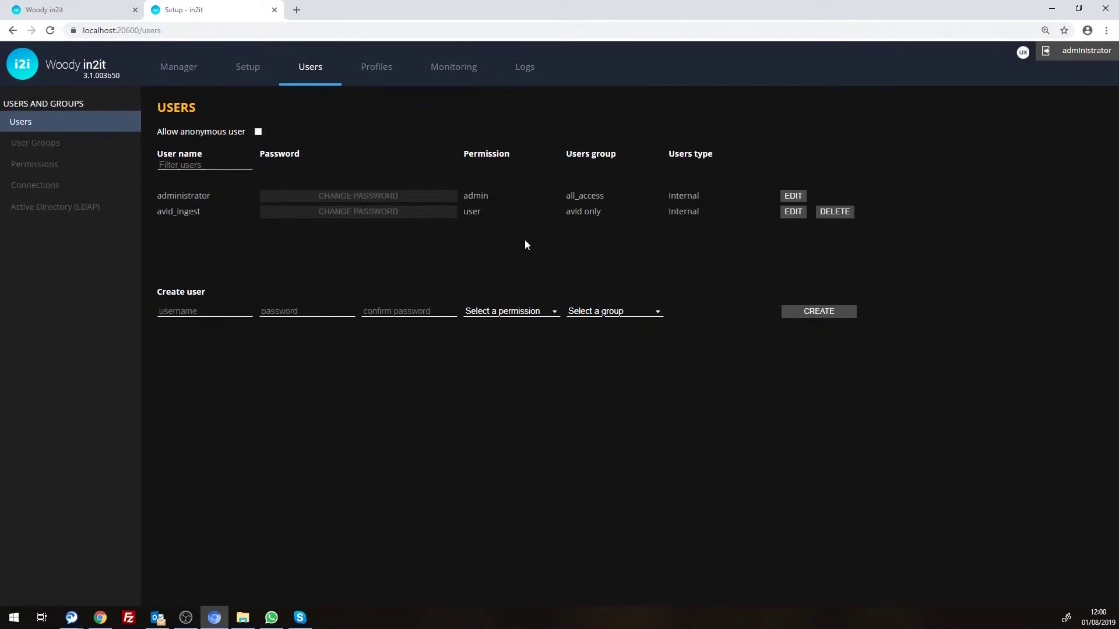
Review the permission levels, client connections and Active Directory (LDAP) settings, as well as the list of workflow scripts.
{"action": "left_click", "coordinate": [61, 167]}
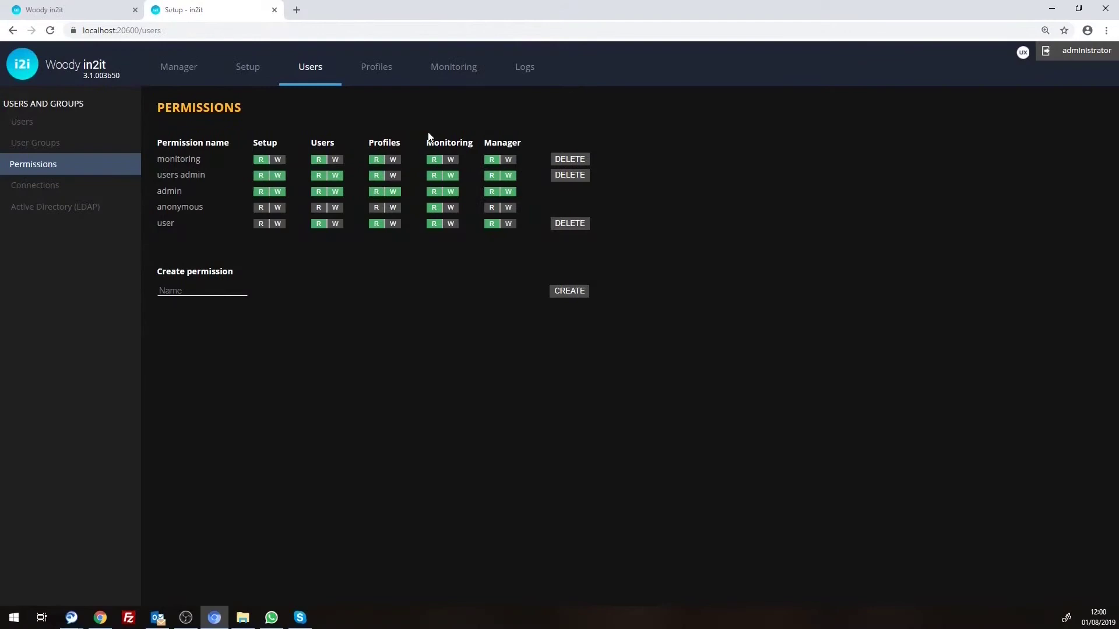
{"action": "left_click", "coordinate": [56, 194]}
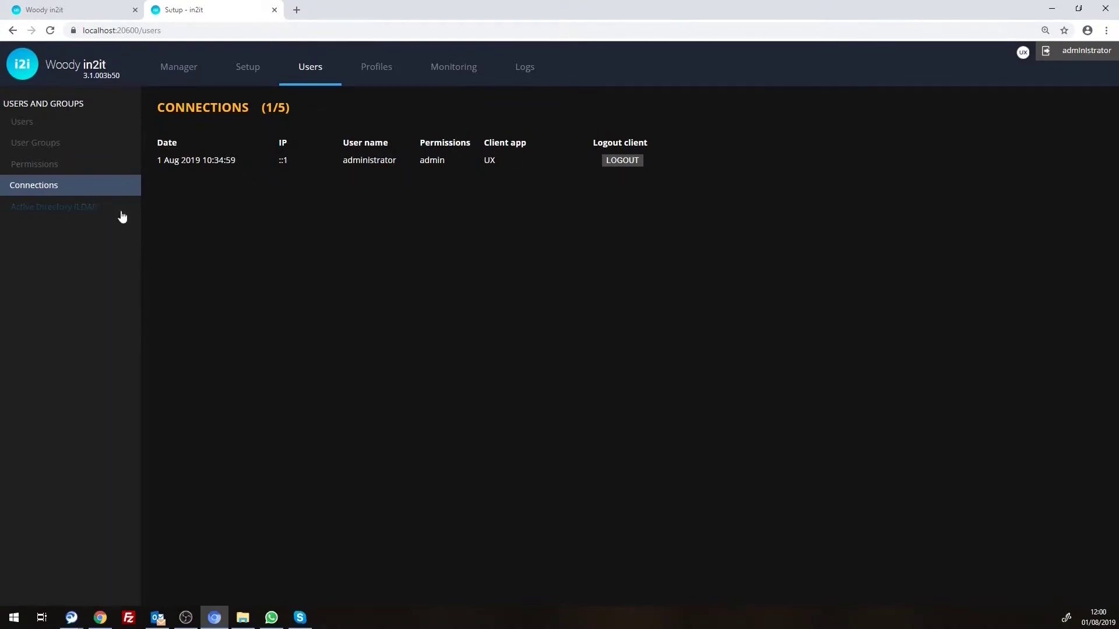
{"action": "left_click", "coordinate": [99, 211]}
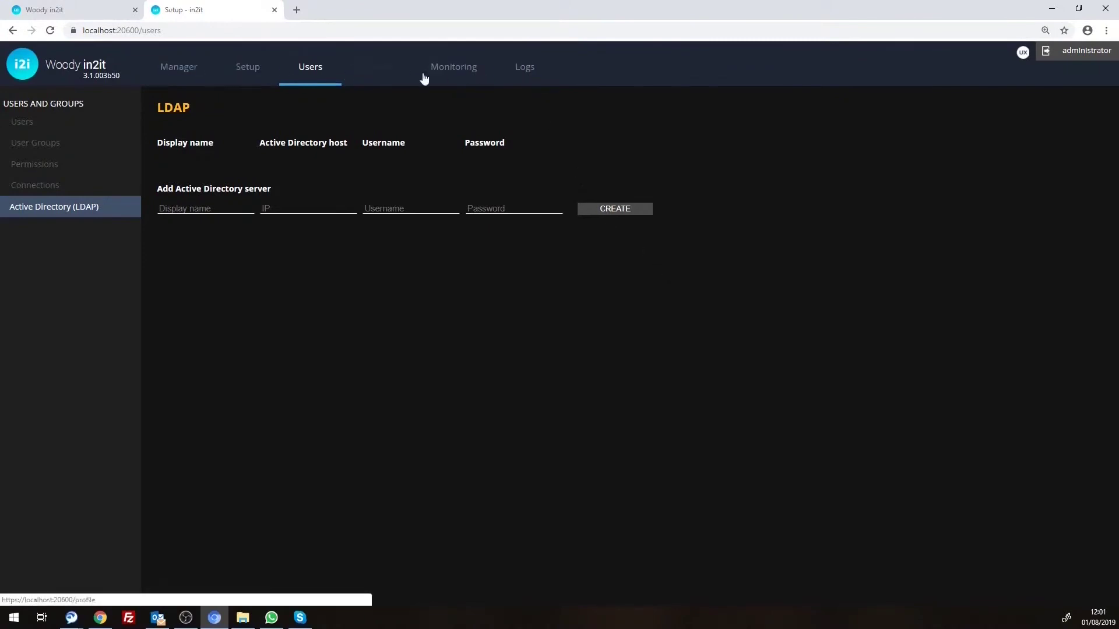
{"action": "left_click", "coordinate": [180, 72]}
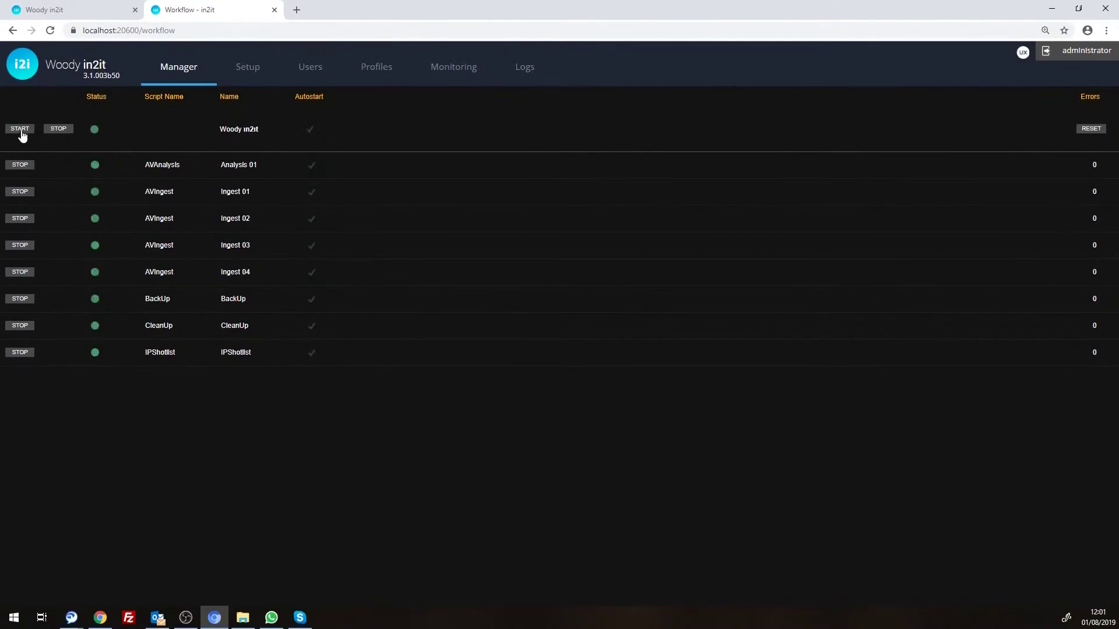
Examine the application settings in the general setup, including ingest streams and log level, and the file extensions section.
{"action": "left_click", "coordinate": [259, 70]}
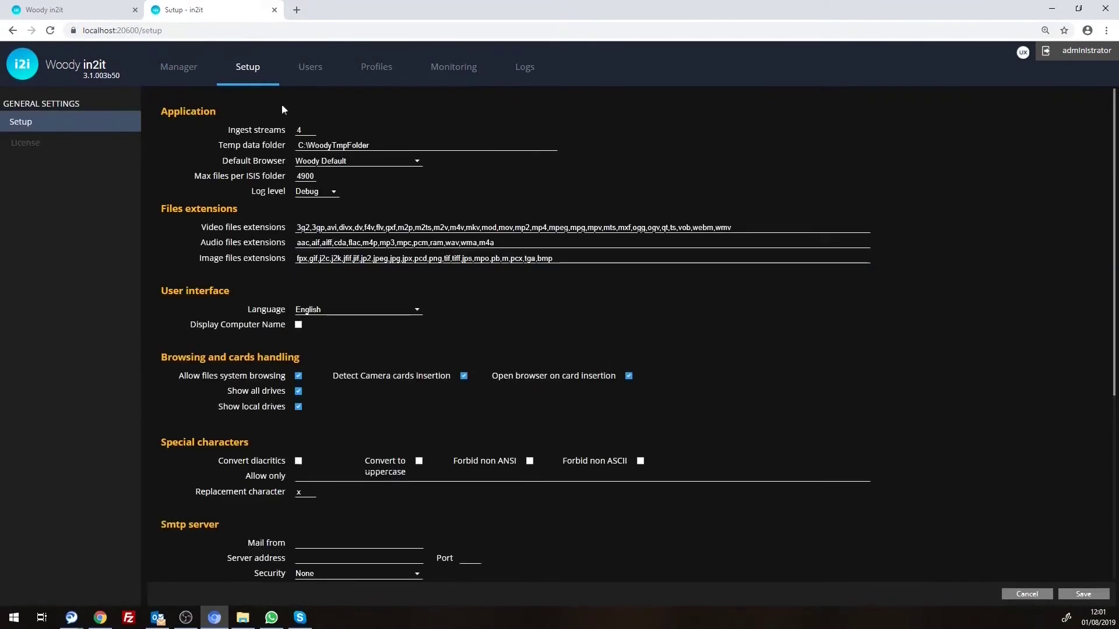
{"action": "left_click_drag", "start_coordinate": [225, 128], "coordinate": [294, 133]}
{"action": "double_click", "coordinate": [299, 131]}
{"action": "left_click", "coordinate": [362, 129]}
{"action": "left_click", "coordinate": [320, 192]}
{"action": "left_click", "coordinate": [320, 193]}
{"action": "left_click", "coordinate": [371, 215]}
{"action": "left_click_drag", "start_coordinate": [161, 209], "coordinate": [257, 214]}
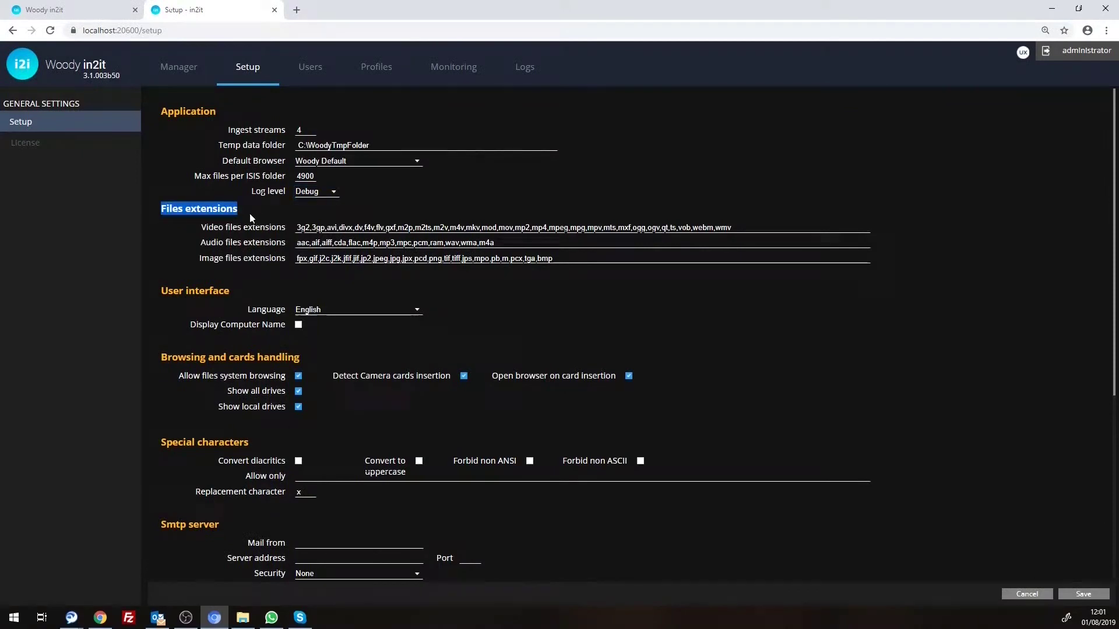
{"action": "left_click", "coordinate": [248, 213]}
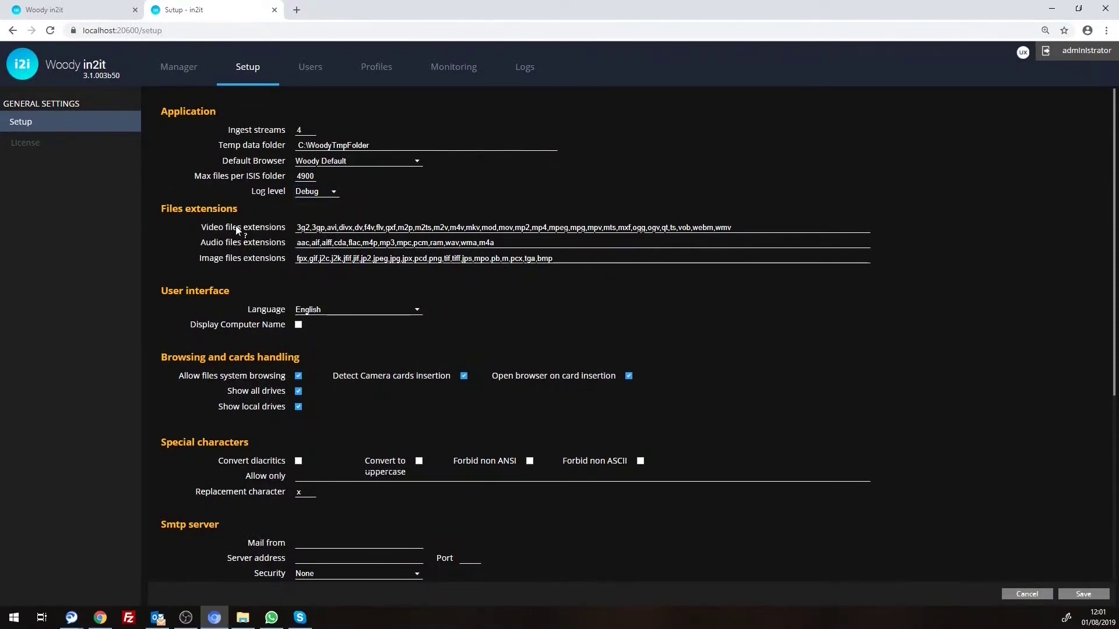
Review the remaining general settings, from user interface, card handling and special characters to SMTP server, UX setup, report and cleanup.
{"action": "scroll", "coordinate": [188, 232], "scroll_direction": "down", "scroll_amount": 1}
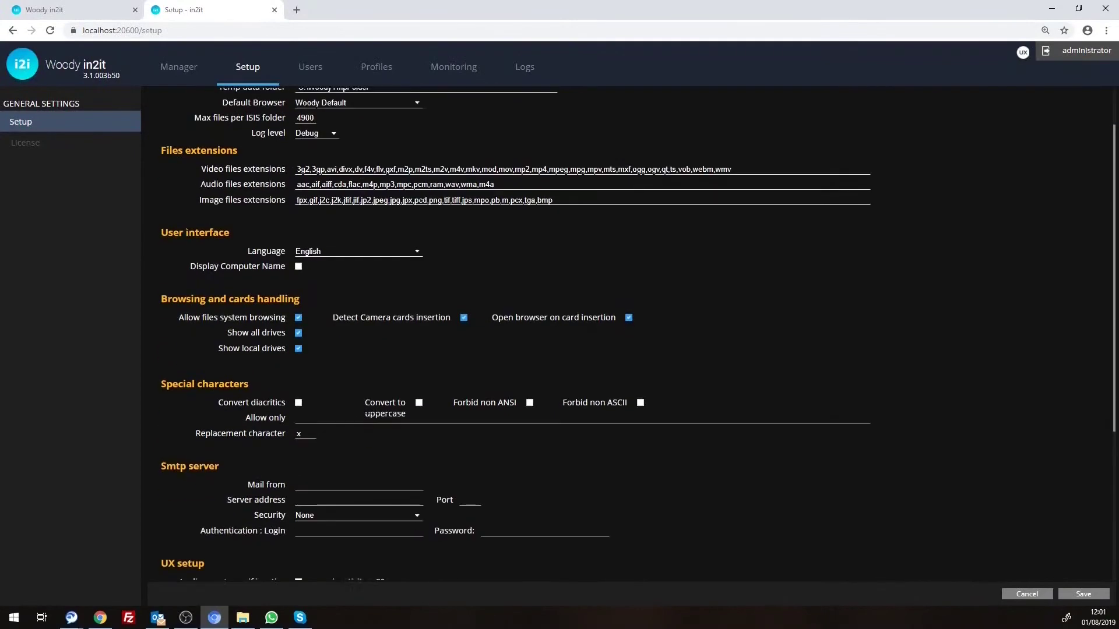
{"action": "scroll", "coordinate": [180, 262], "scroll_direction": "down", "scroll_amount": 1}
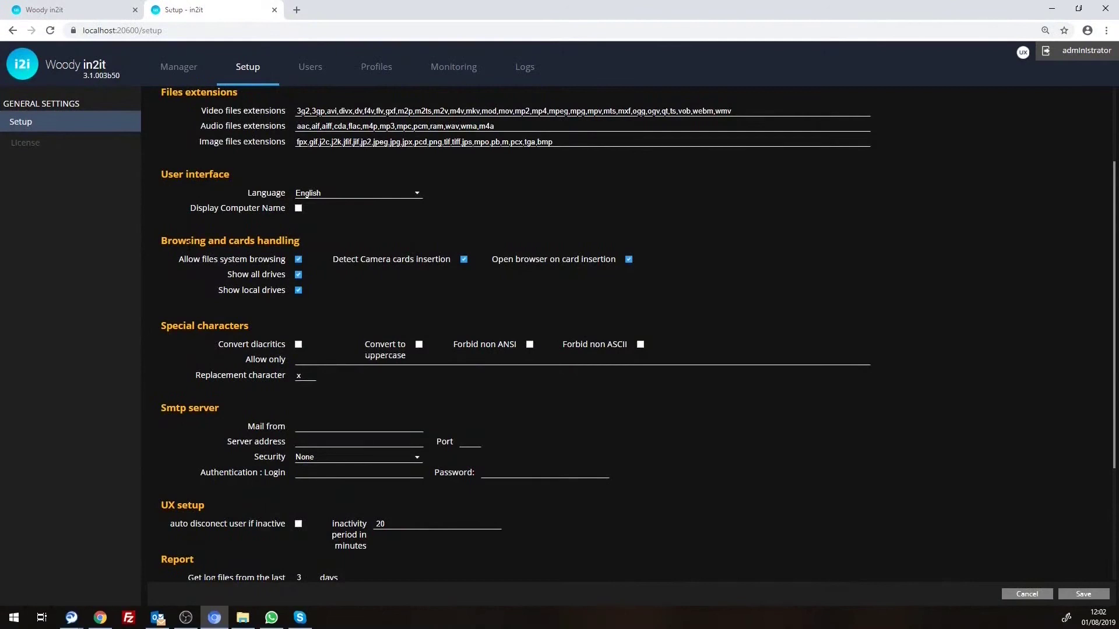
{"action": "scroll", "coordinate": [184, 261], "scroll_direction": "down", "scroll_amount": 2}
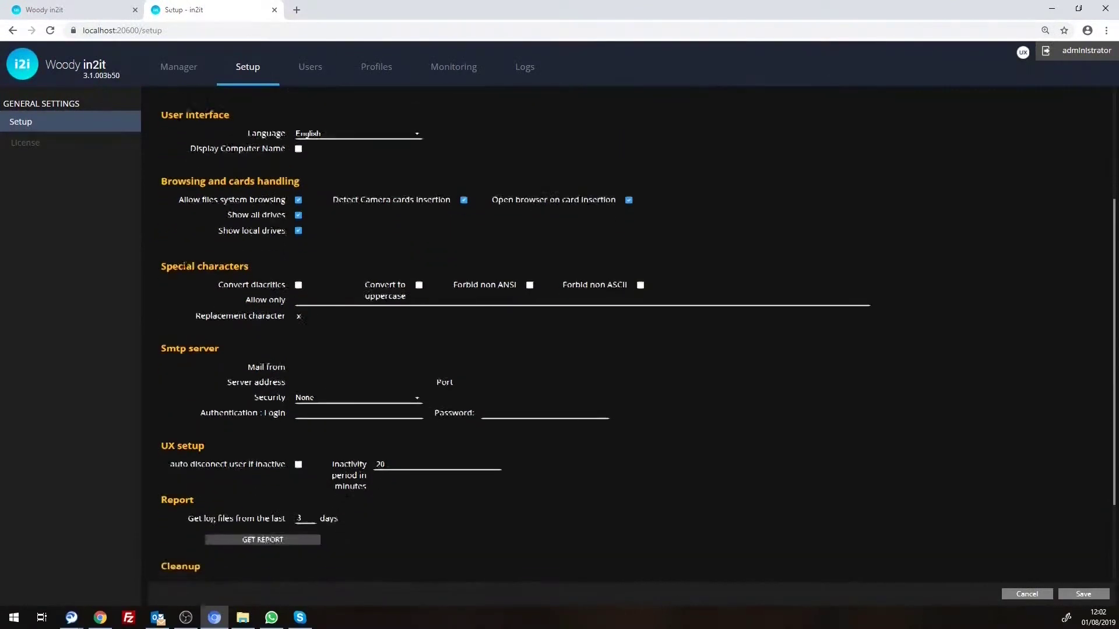
{"action": "left_click_drag", "start_coordinate": [158, 211], "coordinate": [260, 213]}
{"action": "left_click", "coordinate": [260, 213]}
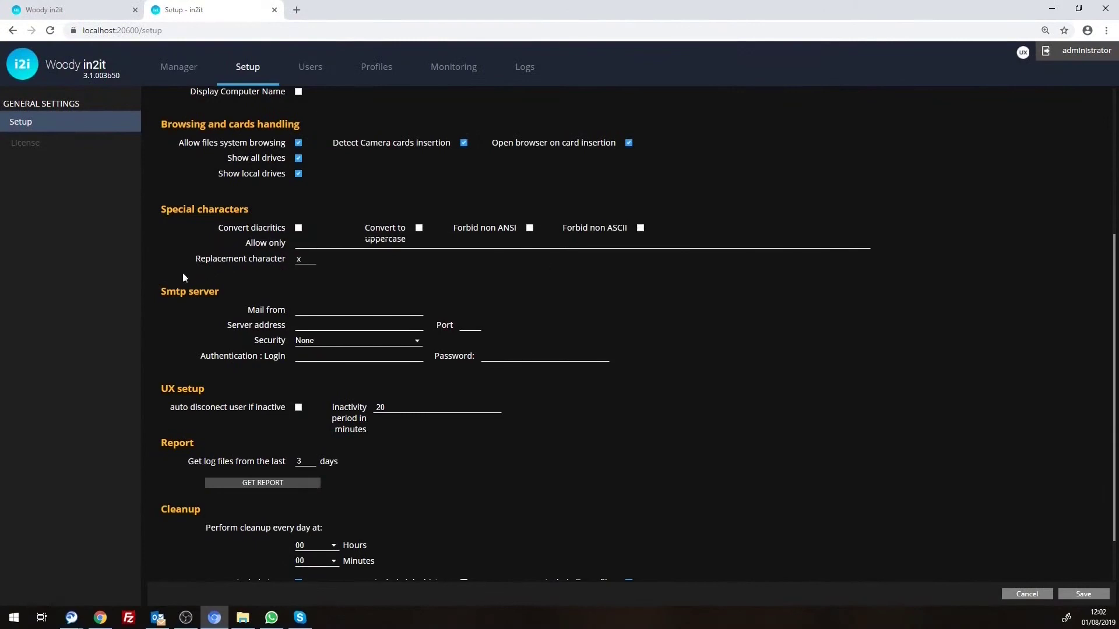
{"action": "scroll", "coordinate": [181, 271], "scroll_direction": "down", "scroll_amount": 1}
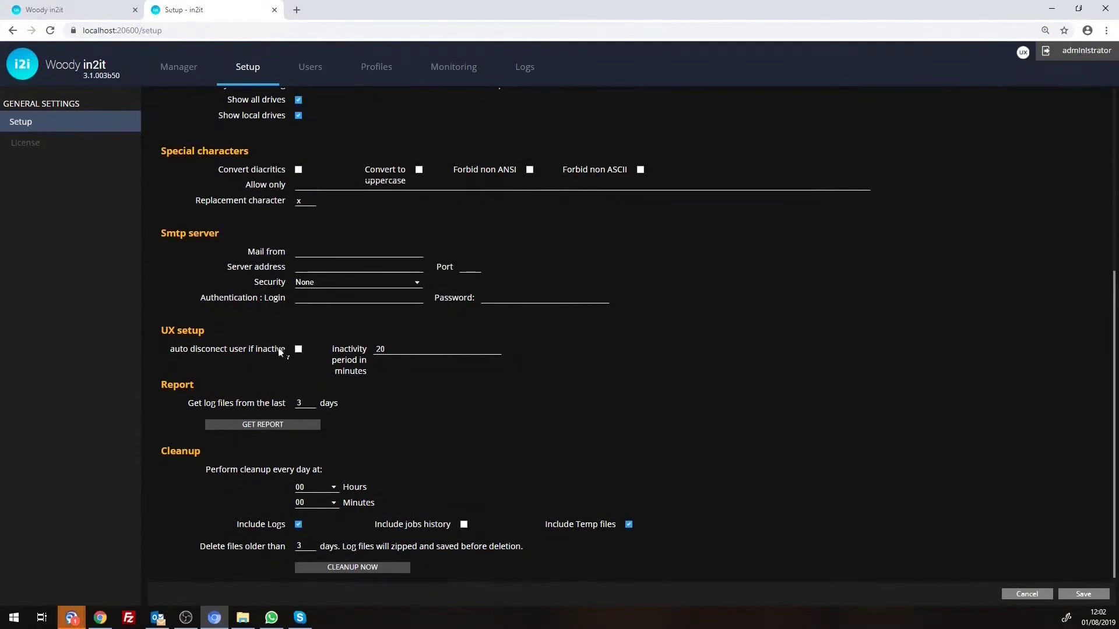
{"action": "scroll", "coordinate": [278, 351], "scroll_direction": "up", "scroll_amount": 5}
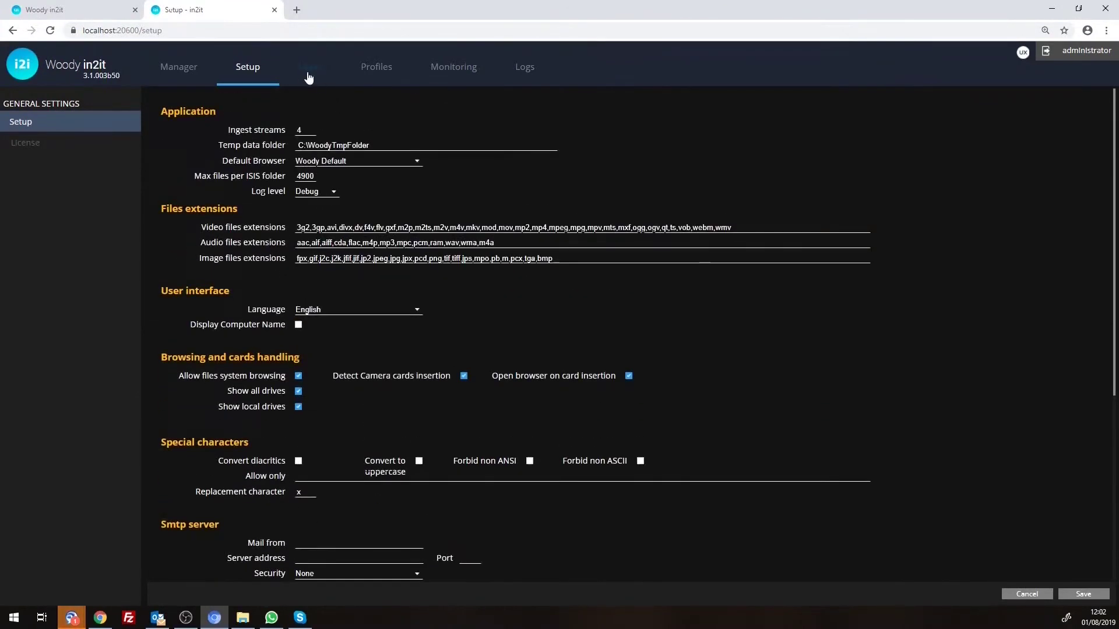
Look over the job monitoring page and the INGEST 01 logs, and return to the ingest page with the NEWS clips.
{"action": "left_click", "coordinate": [307, 70]}
{"action": "left_click", "coordinate": [378, 75]}
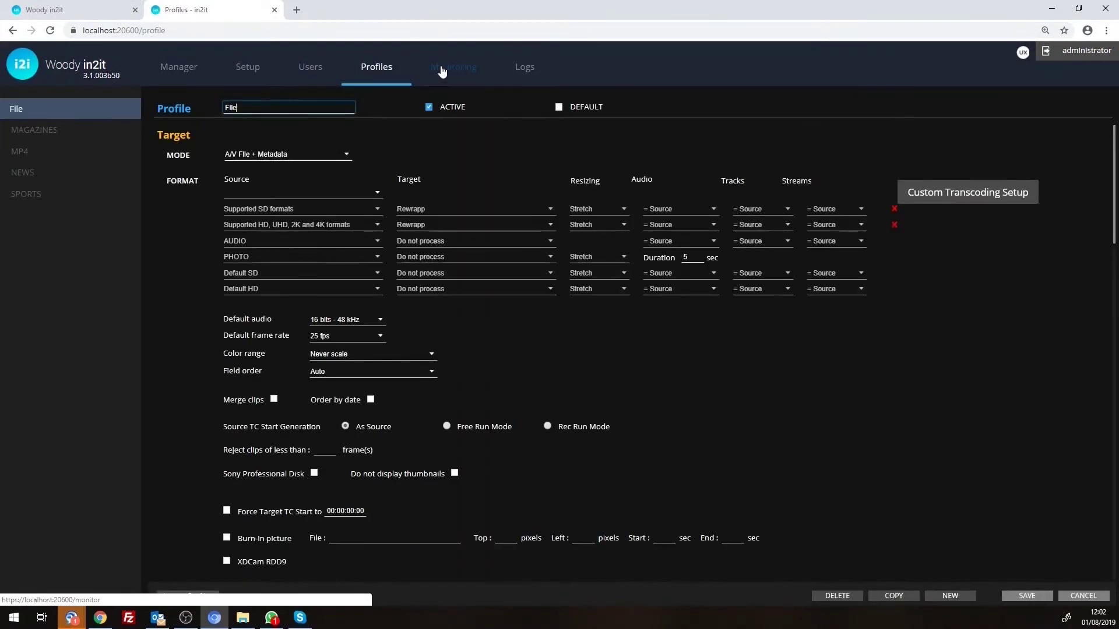
{"action": "left_click", "coordinate": [459, 70]}
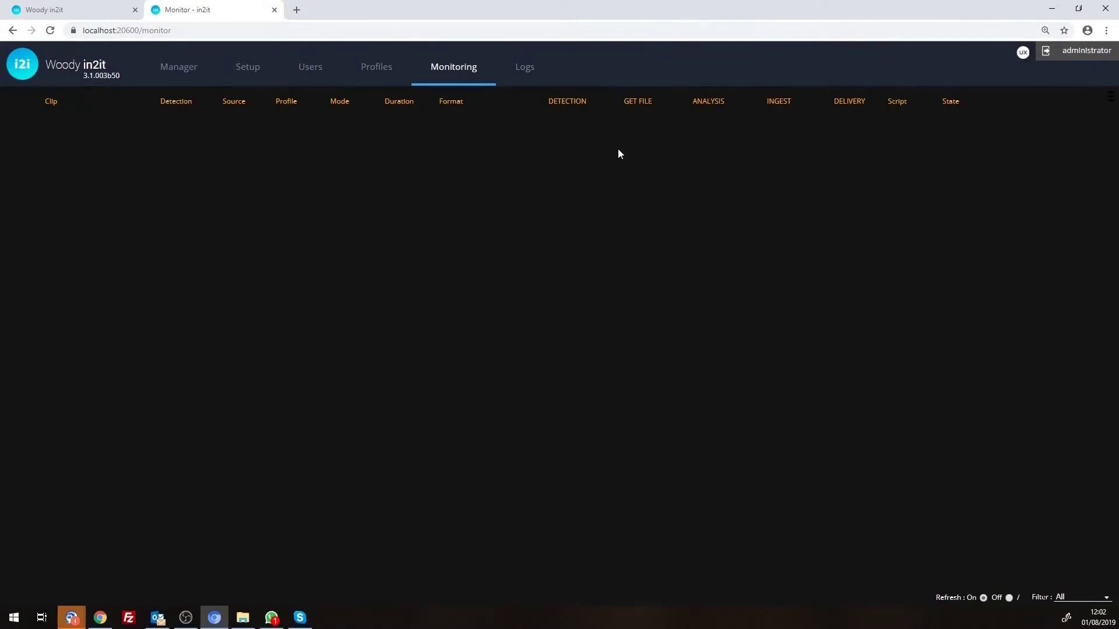
{"action": "left_click", "coordinate": [519, 76]}
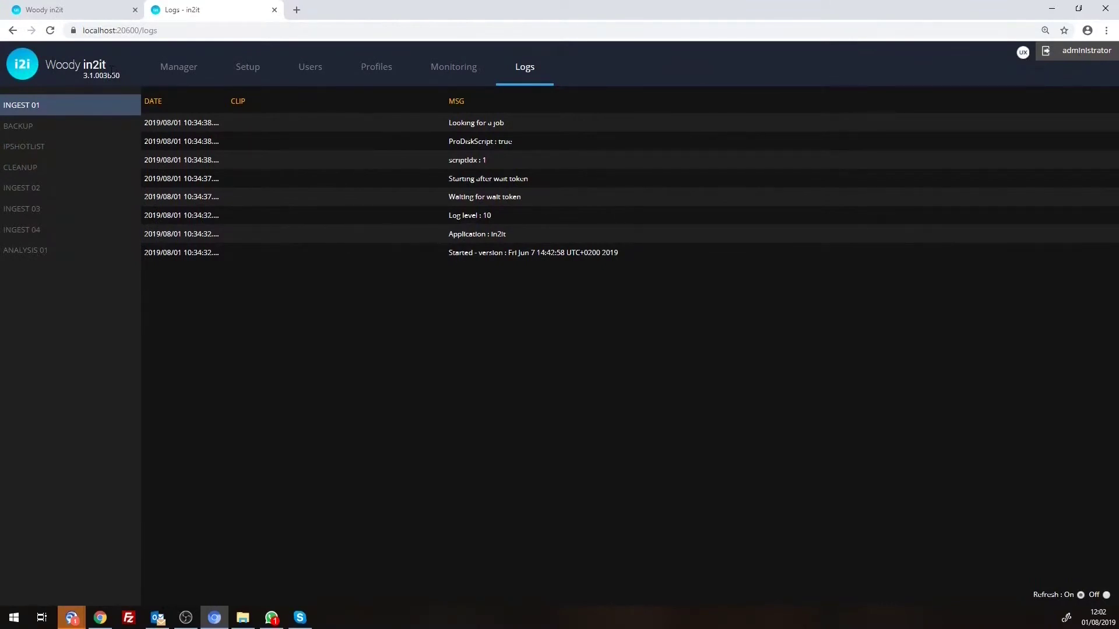
{"action": "left_click", "coordinate": [78, 13]}
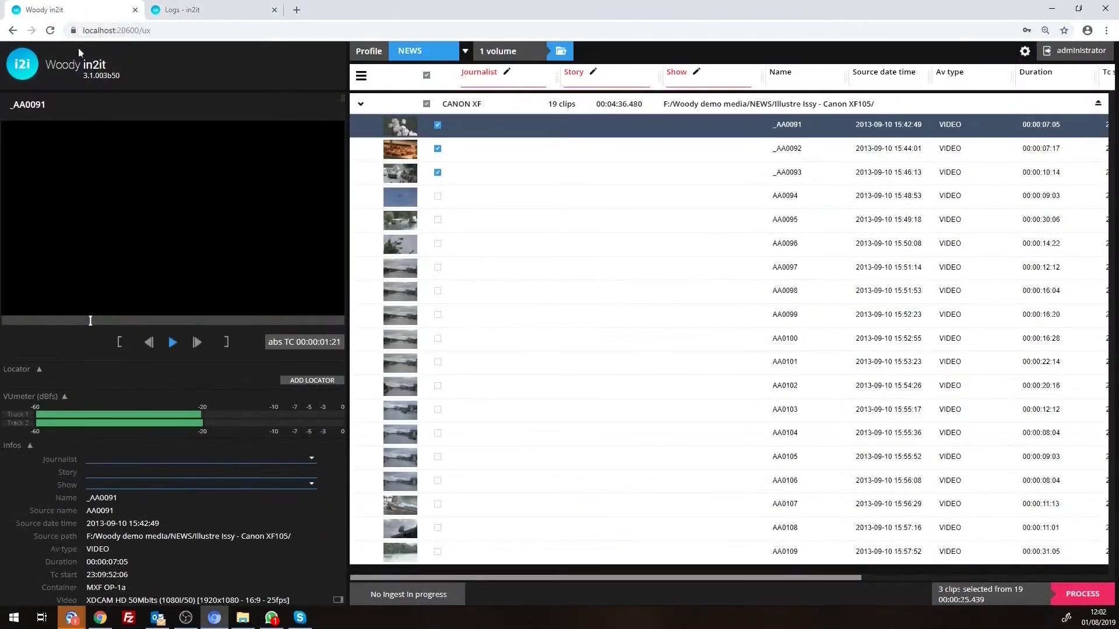